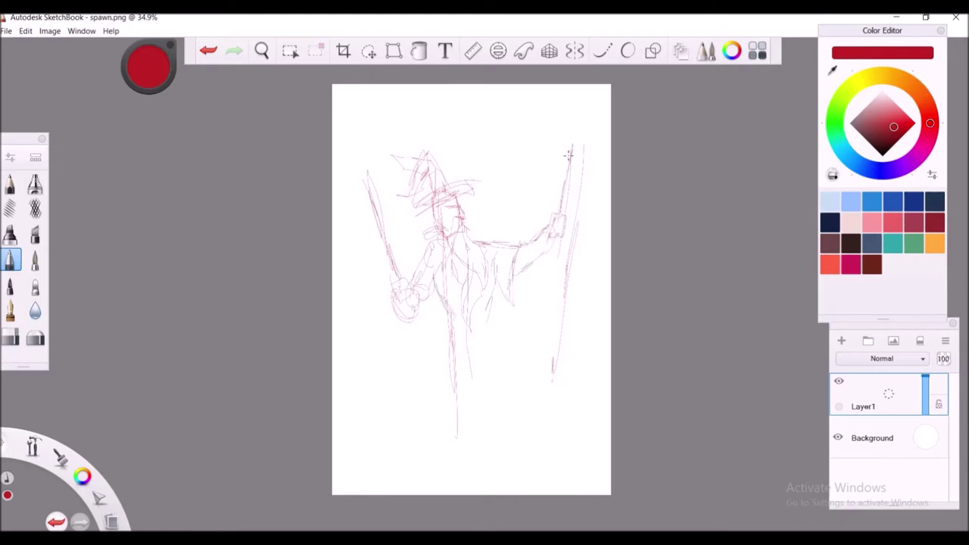
Step: Rough in the staff's shaft and forked head, the wizard's long robe with its hem, and the hanging sleeve in light red strokes
{"action": "left_click_drag", "start_coordinate": [563, 214], "coordinate": [546, 318]}
{"action": "left_click_drag", "start_coordinate": [557, 238], "coordinate": [540, 354]}
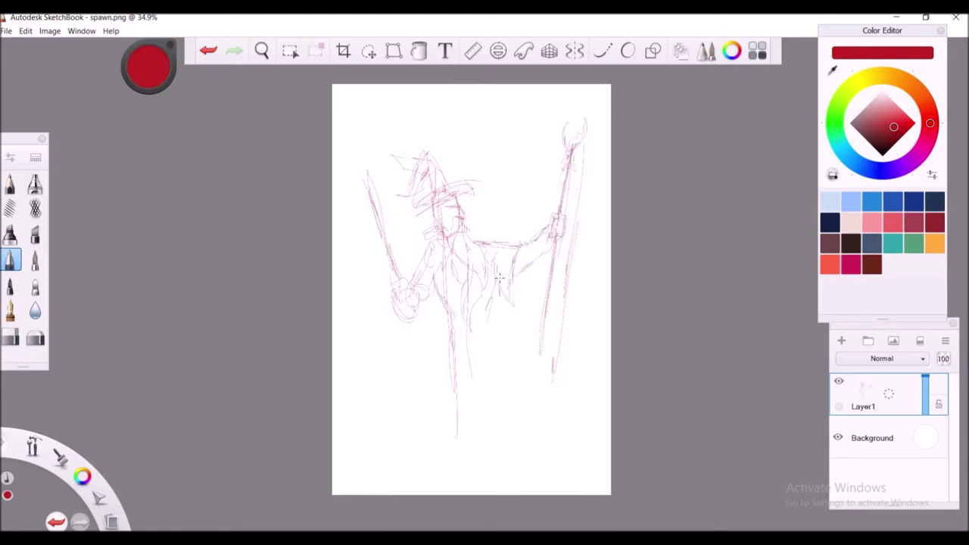
{"action": "left_click_drag", "start_coordinate": [513, 364], "coordinate": [517, 459]}
{"action": "left_click_drag", "start_coordinate": [528, 458], "coordinate": [464, 451]}
{"action": "left_click_drag", "start_coordinate": [402, 345], "coordinate": [368, 392]}
{"action": "left_click_drag", "start_coordinate": [429, 283], "coordinate": [417, 324]}
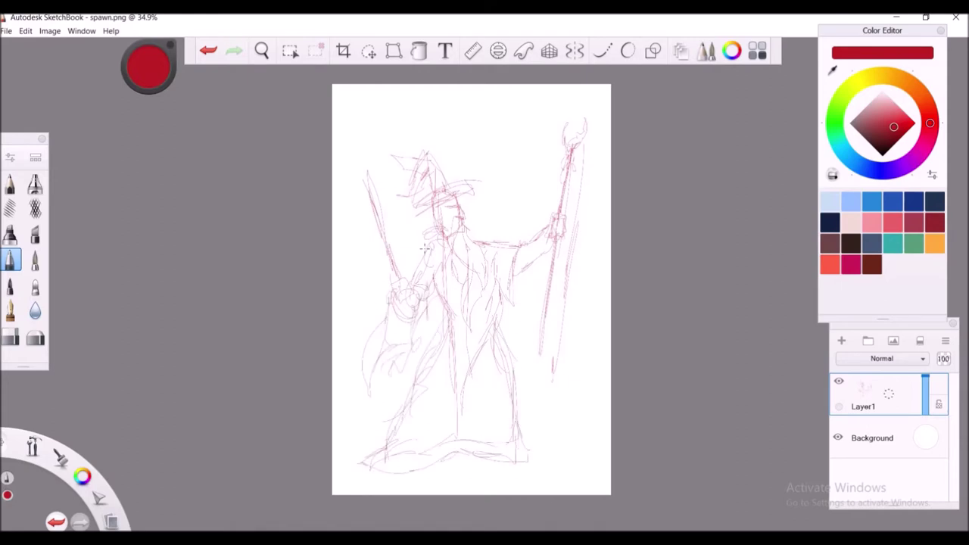
{"action": "left_click_drag", "start_coordinate": [560, 154], "coordinate": [581, 121]}
Step: Go over the hat, face, beard, sword arm and staff of the red sketch with a bolder brush
{"action": "key", "text": "b"}
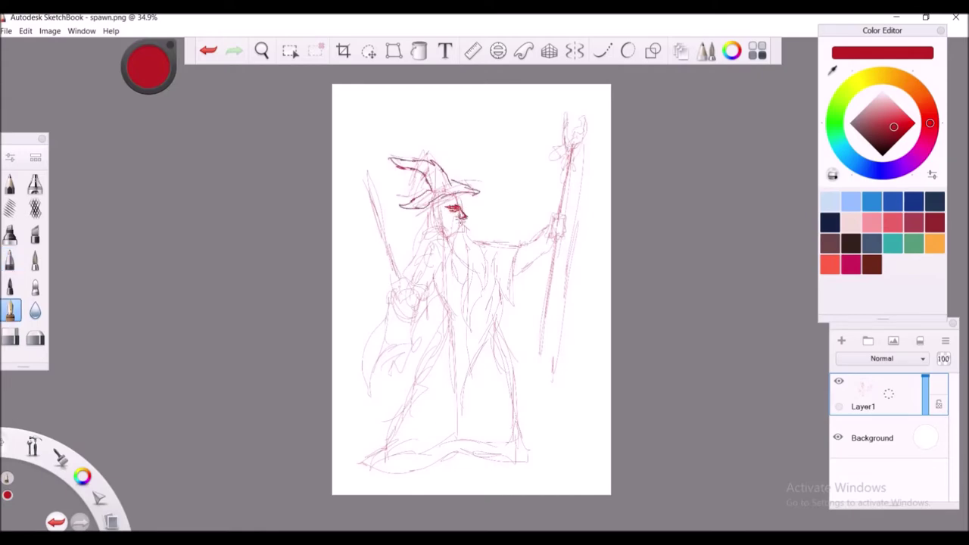
{"action": "left_click_drag", "start_coordinate": [463, 277], "coordinate": [469, 318]}
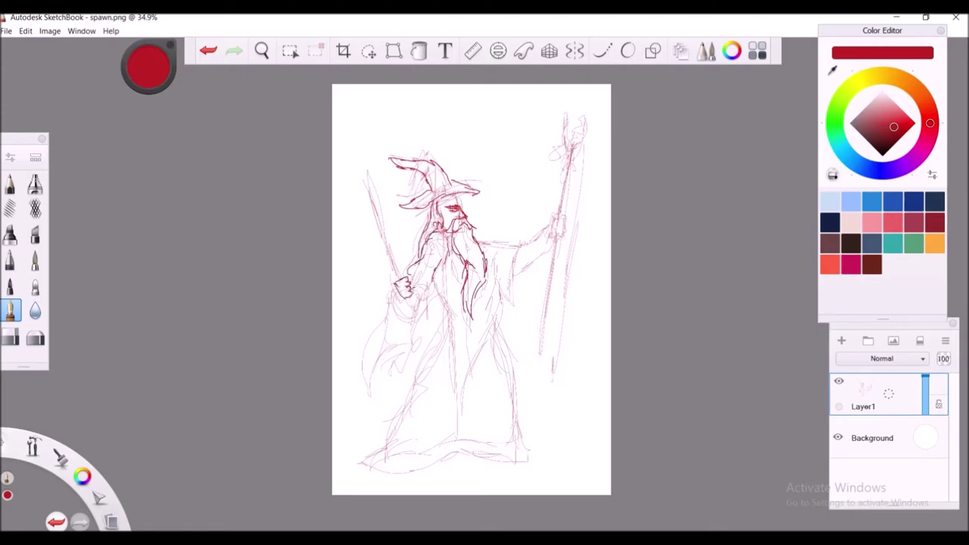
{"action": "mouse_move", "coordinate": [394, 279]}
{"action": "left_mouse_down"}
{"action": "mouse_move", "coordinate": [356, 168]}
{"action": "mouse_move", "coordinate": [401, 274]}
{"action": "mouse_move", "coordinate": [376, 378]}
{"action": "mouse_move", "coordinate": [416, 303]}
{"action": "left_mouse_up"}
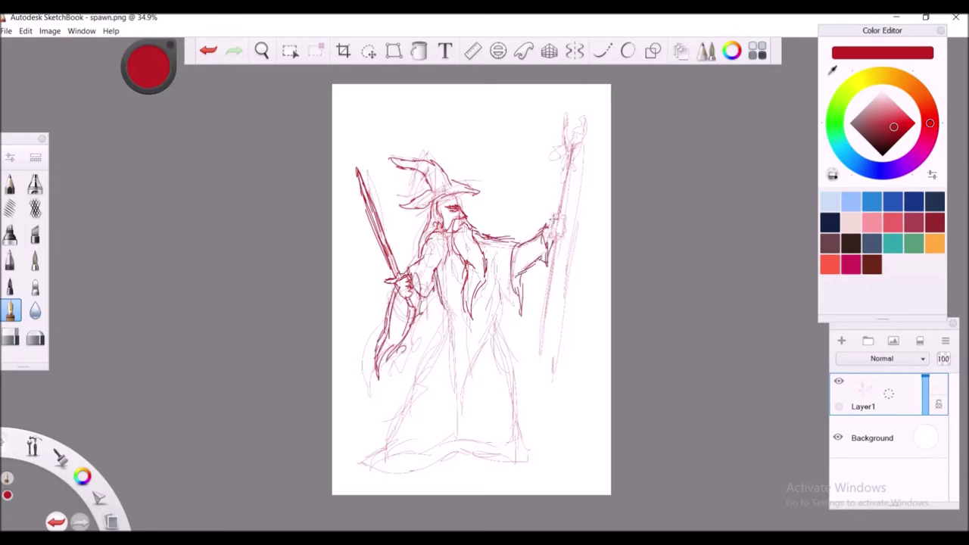
{"action": "left_click_drag", "start_coordinate": [569, 162], "coordinate": [536, 371]}
{"action": "left_click_drag", "start_coordinate": [556, 243], "coordinate": [538, 372]}
Step: Redraw the robe in bold red, defining the torso edges, belt, skirt folds and sweeping hem
{"action": "left_click_drag", "start_coordinate": [498, 249], "coordinate": [488, 333]}
{"action": "left_click_drag", "start_coordinate": [497, 300], "coordinate": [445, 426]}
{"action": "left_click_drag", "start_coordinate": [503, 310], "coordinate": [483, 380]}
{"action": "left_click_drag", "start_coordinate": [502, 348], "coordinate": [466, 448]}
{"action": "mouse_move", "coordinate": [447, 311]}
{"action": "left_mouse_down"}
{"action": "mouse_move", "coordinate": [404, 412]}
{"action": "mouse_move", "coordinate": [351, 447]}
{"action": "left_mouse_up"}
{"action": "mouse_move", "coordinate": [360, 429]}
{"action": "left_mouse_down"}
{"action": "mouse_move", "coordinate": [377, 465]}
{"action": "mouse_move", "coordinate": [481, 453]}
{"action": "left_mouse_up"}
{"action": "left_click_drag", "start_coordinate": [477, 418], "coordinate": [524, 458]}
{"action": "left_click_drag", "start_coordinate": [491, 330], "coordinate": [522, 458]}
{"action": "left_click_drag", "start_coordinate": [519, 370], "coordinate": [523, 442]}
{"action": "left_click_drag", "start_coordinate": [527, 468], "coordinate": [349, 485]}
{"action": "left_click_drag", "start_coordinate": [345, 445], "coordinate": [428, 466]}
{"action": "mouse_move", "coordinate": [441, 324]}
{"action": "left_mouse_down"}
{"action": "mouse_move", "coordinate": [489, 311]}
{"action": "mouse_move", "coordinate": [527, 421]}
{"action": "left_mouse_up"}
{"action": "left_click_drag", "start_coordinate": [513, 372], "coordinate": [529, 467]}
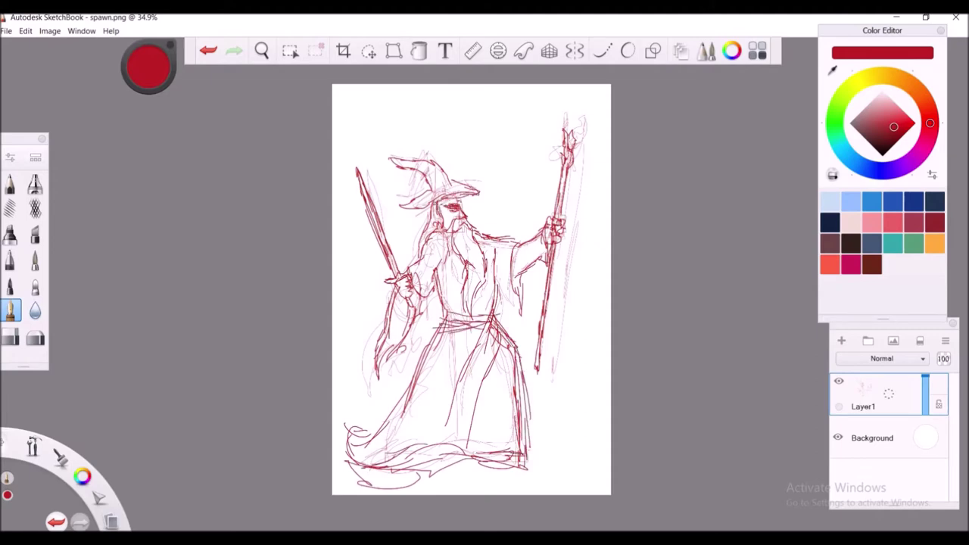
Step: Sketch short red light rays radiating from the head of the staff
{"action": "left_click_drag", "start_coordinate": [561, 114], "coordinate": [583, 89]}
{"action": "mouse_move", "coordinate": [530, 95]}
{"action": "left_mouse_down"}
{"action": "mouse_move", "coordinate": [547, 120]}
{"action": "mouse_move", "coordinate": [533, 134]}
{"action": "left_mouse_up"}
{"action": "left_click_drag", "start_coordinate": [521, 170], "coordinate": [548, 153]}
{"action": "left_click_drag", "start_coordinate": [598, 153], "coordinate": [601, 224]}
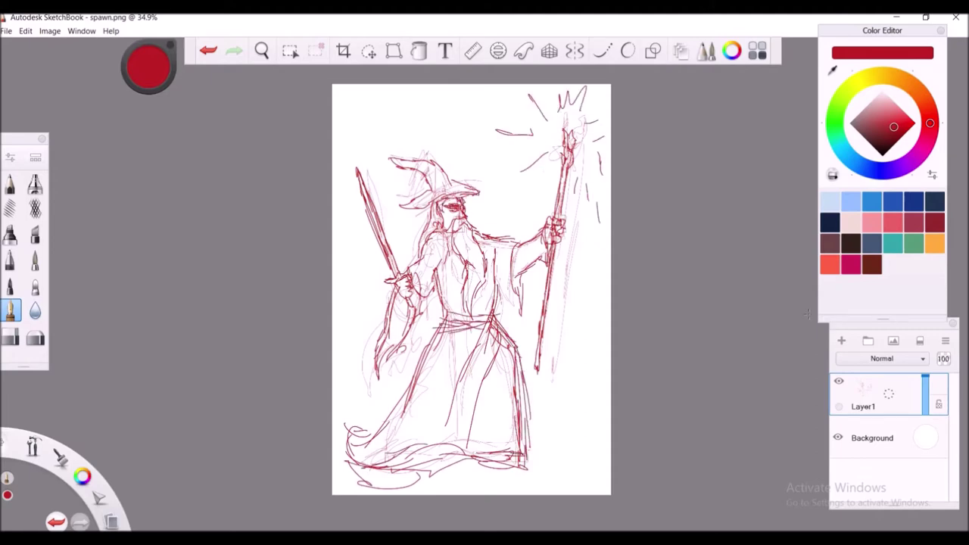
Step: Add a new layer above the sketch, lower Layer1's opacity, and choose black for inking on Layer2
{"action": "left_click", "coordinate": [842, 341]}
{"action": "left_click_drag", "start_coordinate": [925, 421], "coordinate": [929, 445]}
{"action": "left_click", "coordinate": [870, 395]}
{"action": "left_click", "coordinate": [882, 155]}
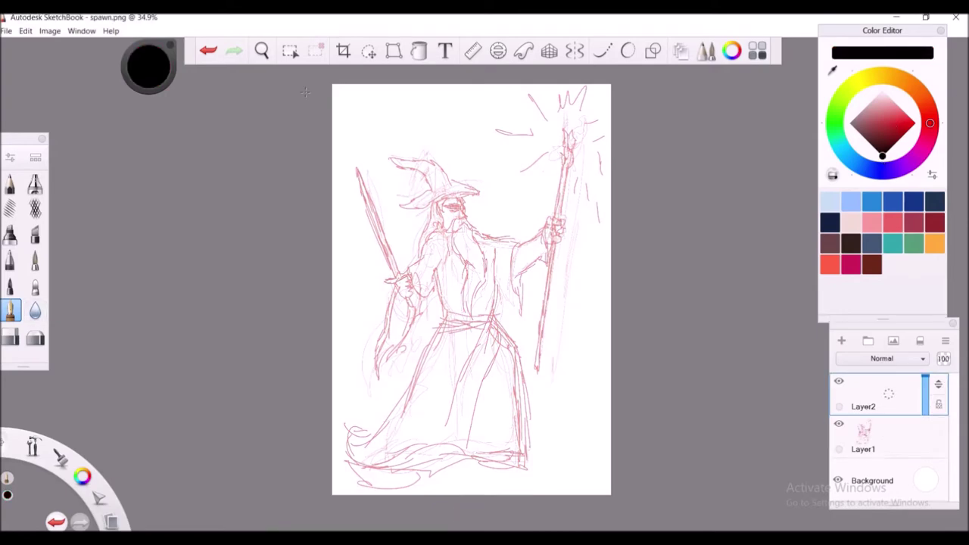
Step: Ink the wizard's eyes, nose, moustache and long wavy beard in black over the faded sketch
{"action": "scroll", "coordinate": [424, 247], "scroll_direction": "up", "scroll_amount": 4}
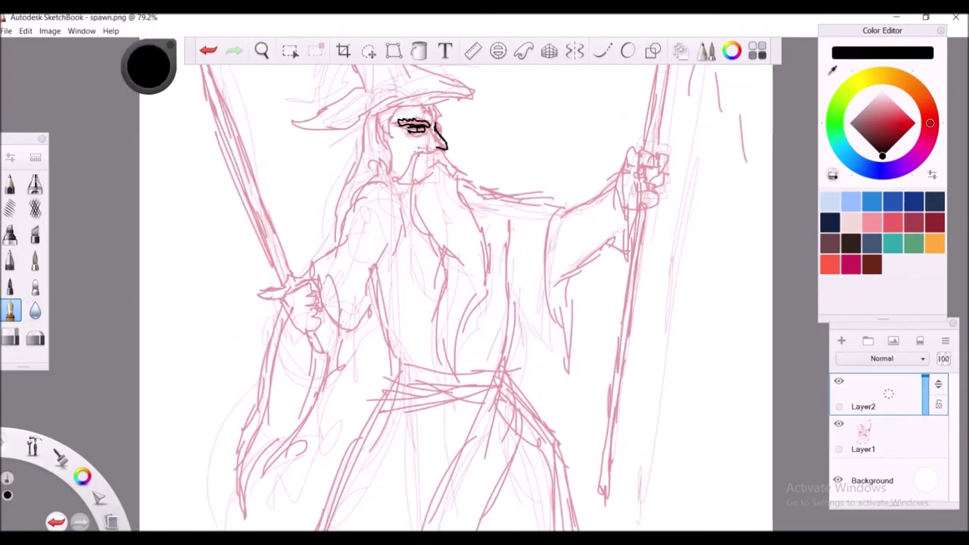
{"action": "left_click_drag", "start_coordinate": [431, 141], "coordinate": [427, 147]}
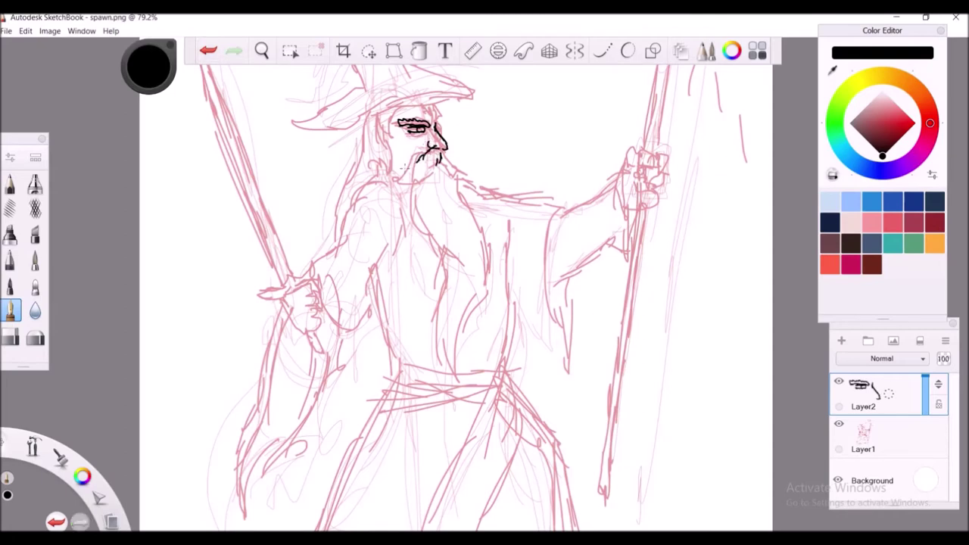
{"action": "left_click_drag", "start_coordinate": [415, 176], "coordinate": [449, 260]}
{"action": "mouse_move", "coordinate": [449, 168]}
{"action": "left_mouse_down"}
{"action": "mouse_move", "coordinate": [488, 256]}
{"action": "mouse_move", "coordinate": [456, 375]}
{"action": "left_mouse_up"}
{"action": "left_click_drag", "start_coordinate": [446, 257], "coordinate": [436, 356]}
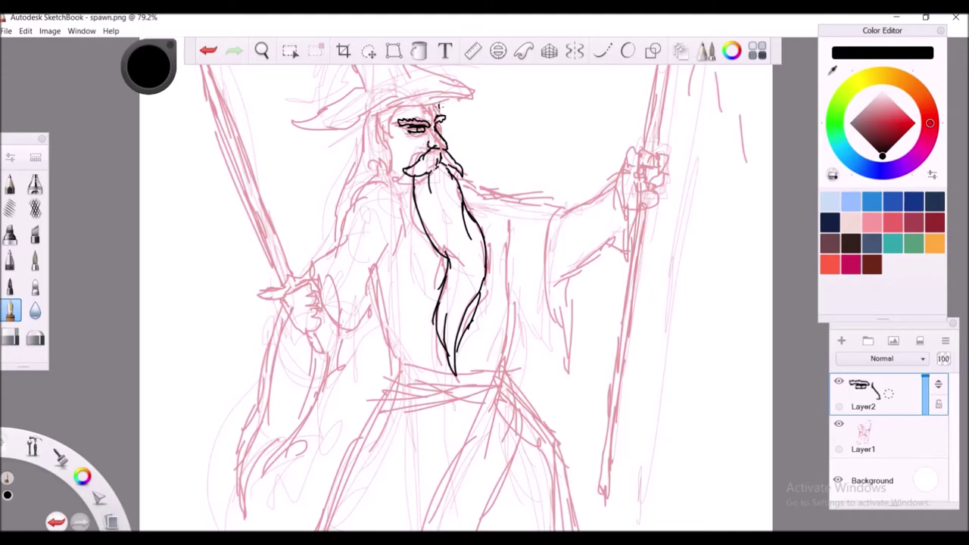
{"action": "left_click_drag", "start_coordinate": [441, 122], "coordinate": [446, 129]}
Step: Ink the side of the face, the long hair, and the sword arm's shoulder and upper sleeve
{"action": "left_click_drag", "start_coordinate": [395, 108], "coordinate": [384, 139]}
{"action": "mouse_move", "coordinate": [387, 138]}
{"action": "left_mouse_down"}
{"action": "mouse_move", "coordinate": [402, 188]}
{"action": "mouse_move", "coordinate": [344, 244]}
{"action": "left_mouse_up"}
{"action": "left_click_drag", "start_coordinate": [401, 206], "coordinate": [377, 297]}
{"action": "left_click_drag", "start_coordinate": [357, 162], "coordinate": [335, 252]}
Step: Ink the wizard's hat with its curved brim and bent, pointed crown
{"action": "left_click_drag", "start_coordinate": [294, 117], "coordinate": [480, 100]}
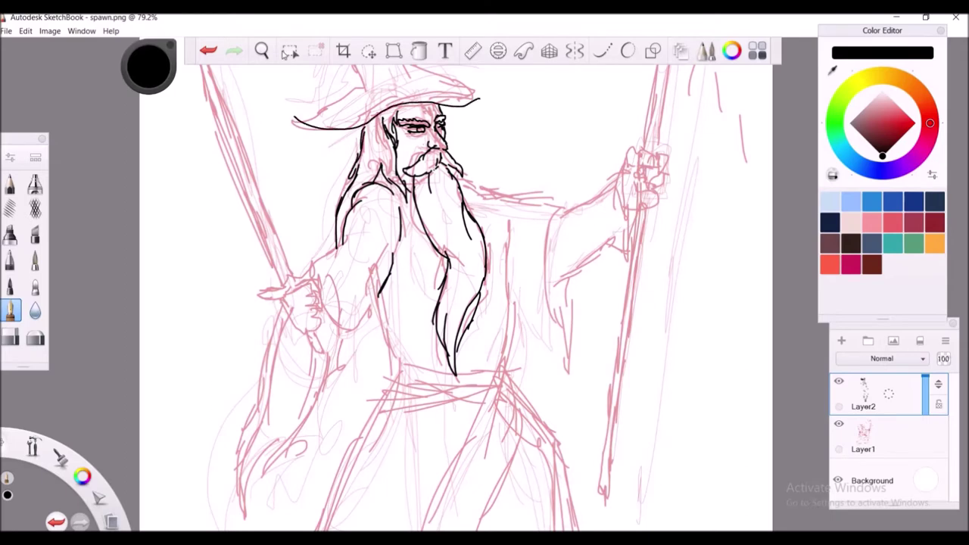
{"action": "left_click_drag", "start_coordinate": [356, 88], "coordinate": [352, 173]}
{"action": "mouse_move", "coordinate": [413, 159]}
{"action": "left_mouse_down"}
{"action": "mouse_move", "coordinate": [368, 93]}
{"action": "mouse_move", "coordinate": [286, 106]}
{"action": "mouse_move", "coordinate": [349, 125]}
{"action": "left_mouse_up"}
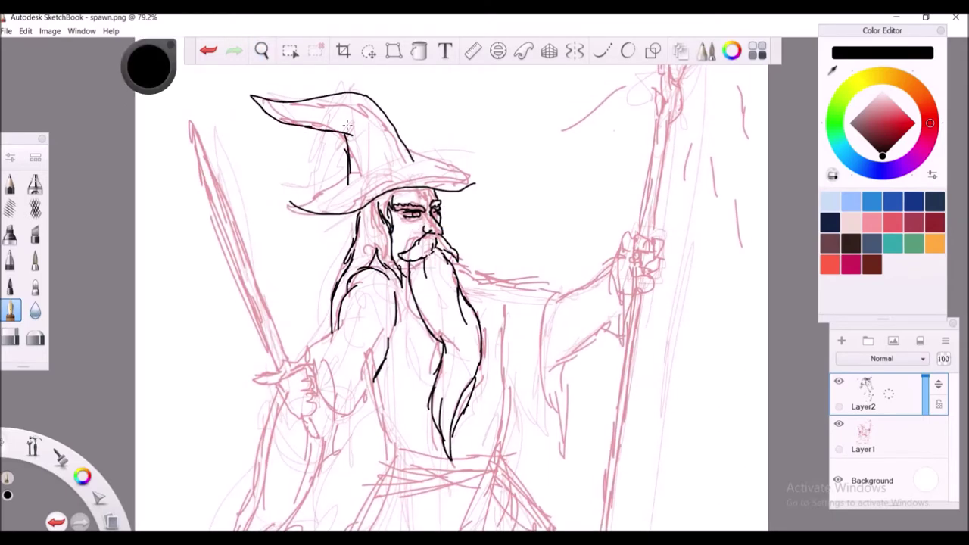
{"action": "left_click_drag", "start_coordinate": [412, 158], "coordinate": [485, 176]}
{"action": "left_click_drag", "start_coordinate": [359, 185], "coordinate": [416, 165]}
Step: Ink the staff arm's shoulder, the robe's front edge, and the draped sleeve with its cuff
{"action": "left_click_drag", "start_coordinate": [451, 254], "coordinate": [483, 268]}
{"action": "left_click_drag", "start_coordinate": [558, 290], "coordinate": [551, 355]}
{"action": "left_click_drag", "start_coordinate": [561, 360], "coordinate": [563, 464]}
{"action": "left_click_drag", "start_coordinate": [503, 302], "coordinate": [505, 429]}
{"action": "left_click_drag", "start_coordinate": [615, 263], "coordinate": [612, 348]}
{"action": "left_click_drag", "start_coordinate": [624, 292], "coordinate": [618, 362]}
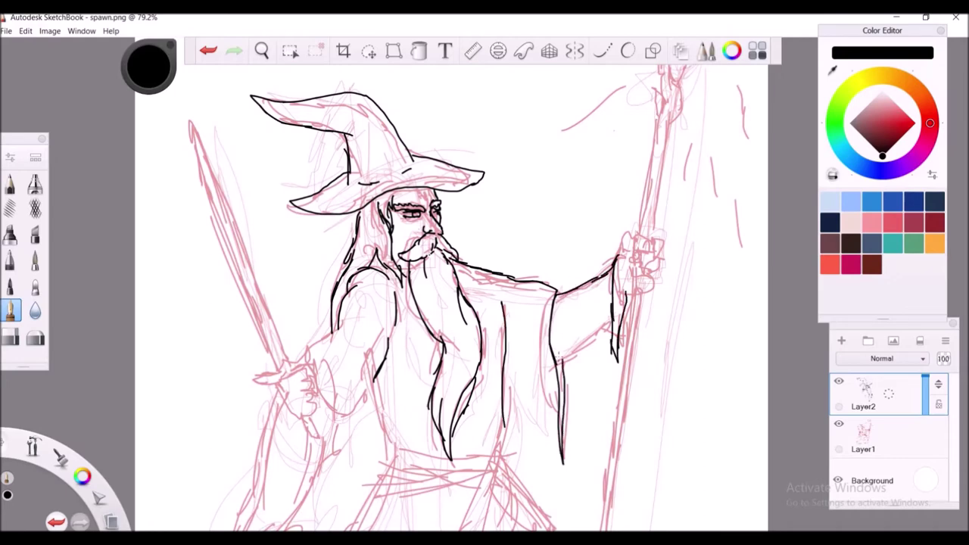
Step: Undo the last few strokes and ink the fingers of the hand gripping the staff
{"action": "key", "text": "ctrl+z"}
{"action": "key", "text": "ctrl+z"}
{"action": "key", "text": "ctrl+z"}
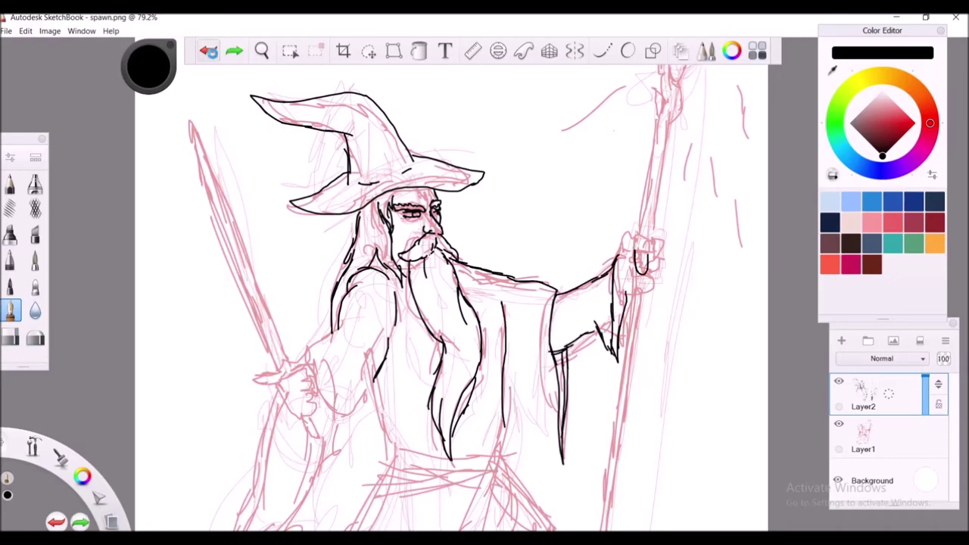
{"action": "left_click_drag", "start_coordinate": [632, 251], "coordinate": [636, 285]}
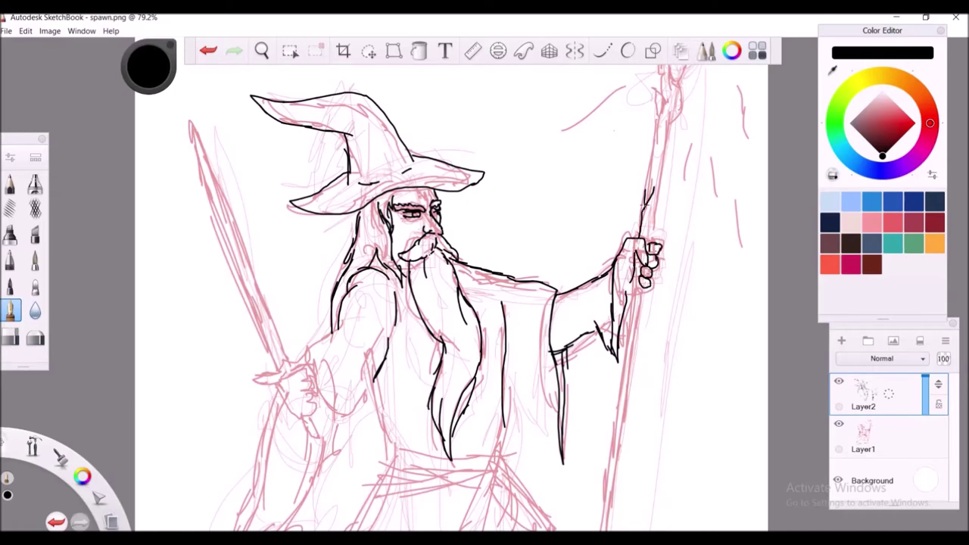
Step: Ink the staff's wavy shaft above and below the gripping hand, down to its end
{"action": "mouse_move", "coordinate": [650, 240]}
{"action": "left_mouse_down"}
{"action": "mouse_move", "coordinate": [678, 91]}
{"action": "mouse_move", "coordinate": [658, 77]}
{"action": "left_mouse_up"}
{"action": "key", "text": "space"}
{"action": "left_click_drag", "start_coordinate": [602, 302], "coordinate": [574, 208]}
{"action": "left_click_drag", "start_coordinate": [612, 178], "coordinate": [572, 492]}
{"action": "left_click_drag", "start_coordinate": [592, 303], "coordinate": [570, 445]}
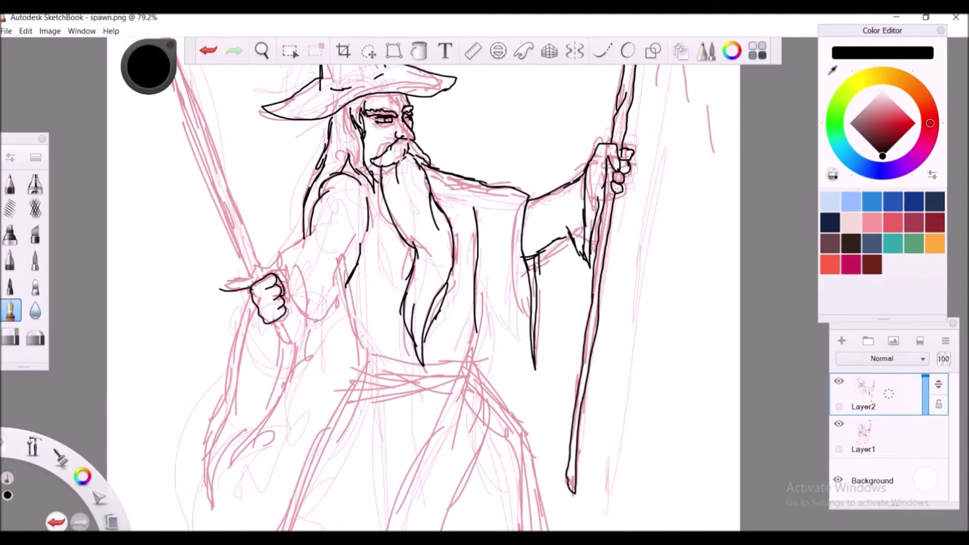
Step: Rework the sword's crossguard beside the fist, undoing the misplaced strokes
{"action": "key", "text": "ctrl+z"}
{"action": "left_click_drag", "start_coordinate": [224, 288], "coordinate": [278, 254]}
{"action": "key", "text": "ctrl+z"}
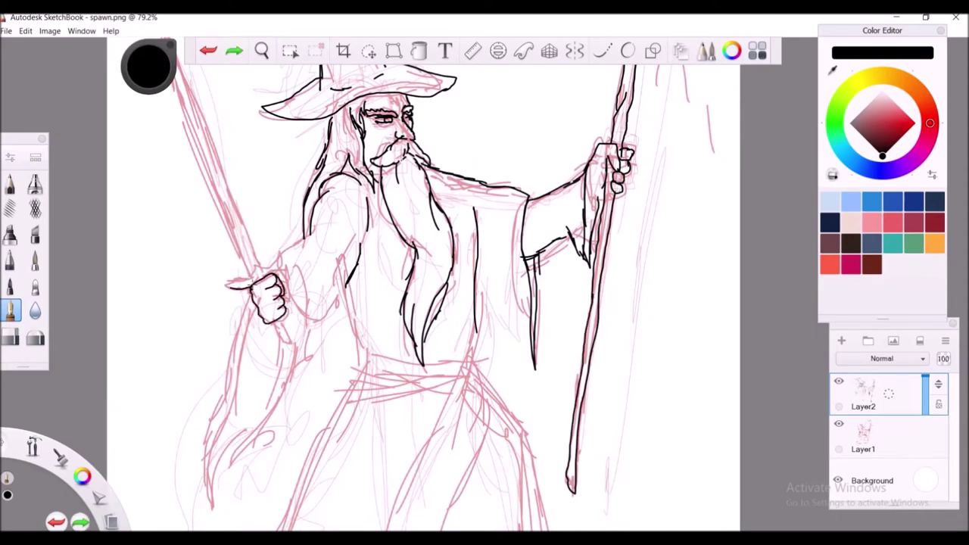
{"action": "key", "text": "space"}
{"action": "left_click_drag", "start_coordinate": [302, 211], "coordinate": [314, 264]}
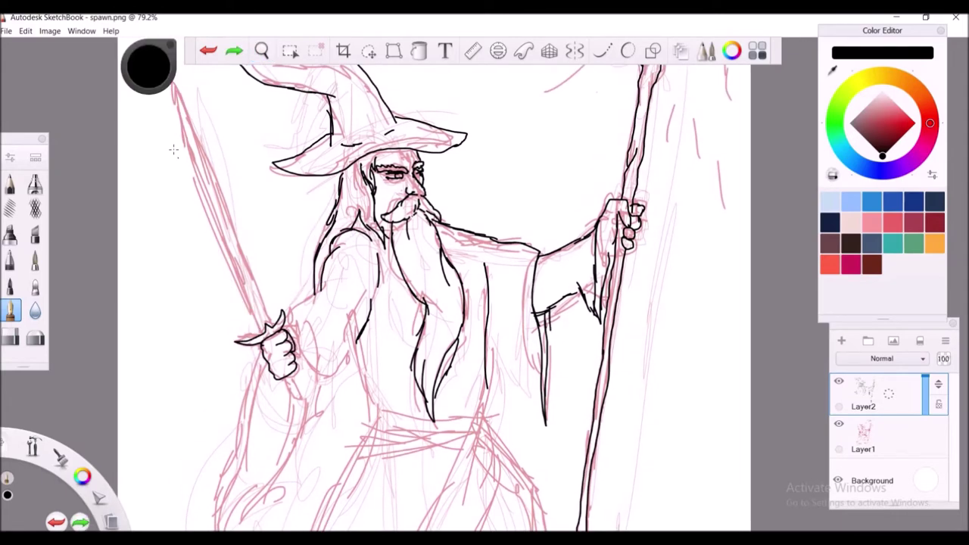
Step: Ink the long sword blade from the crossguard to its pointed tip, undoing the misplaced strokes
{"action": "left_click_drag", "start_coordinate": [224, 333], "coordinate": [258, 256]}
{"action": "key", "text": "ctrl+z"}
{"action": "mouse_move", "coordinate": [167, 108]}
{"action": "left_mouse_down"}
{"action": "mouse_move", "coordinate": [261, 330]}
{"action": "mouse_move", "coordinate": [252, 230]}
{"action": "left_mouse_up"}
{"action": "key", "text": "ctrl+z"}
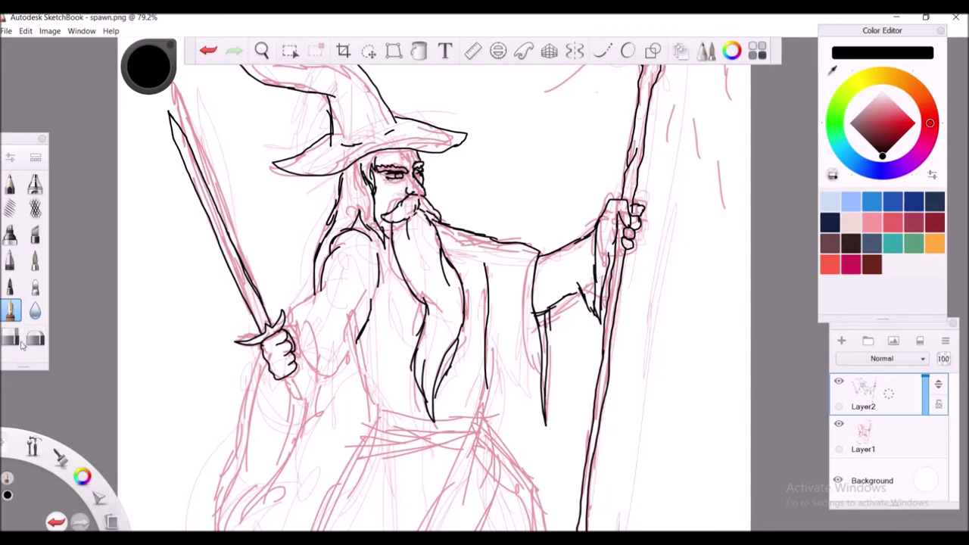
{"action": "left_click_drag", "start_coordinate": [244, 268], "coordinate": [256, 290]}
Step: Ink the sword's pommel, the sword arm's cuff folds, and the long pointed drape hanging beneath the sleeve
{"action": "mouse_move", "coordinate": [300, 391]}
{"action": "left_mouse_down"}
{"action": "mouse_move", "coordinate": [218, 515]}
{"action": "mouse_move", "coordinate": [306, 404]}
{"action": "left_mouse_up"}
{"action": "left_click_drag", "start_coordinate": [303, 391], "coordinate": [327, 431]}
{"action": "left_click_drag", "start_coordinate": [334, 318], "coordinate": [337, 390]}
{"action": "left_click_drag", "start_coordinate": [280, 318], "coordinate": [334, 290]}
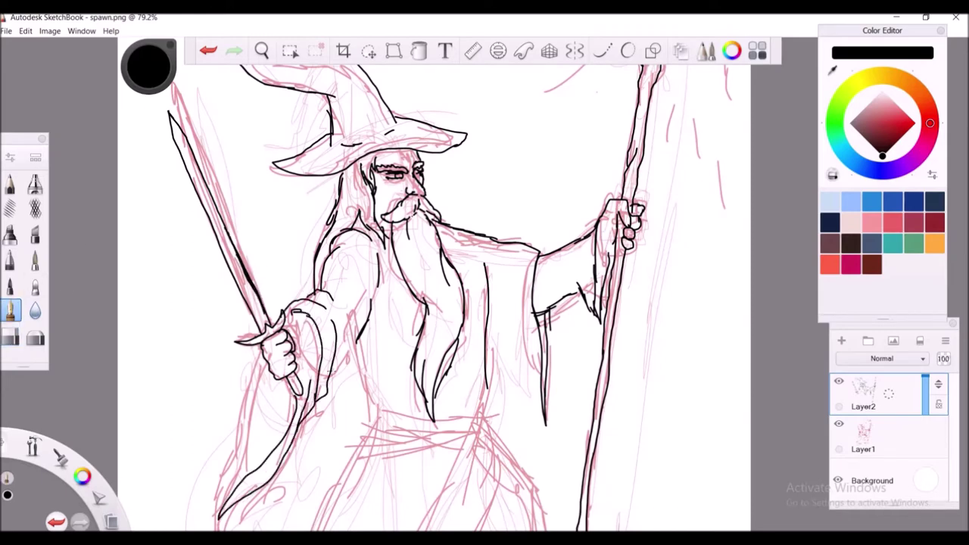
{"action": "left_click_drag", "start_coordinate": [223, 512], "coordinate": [266, 350]}
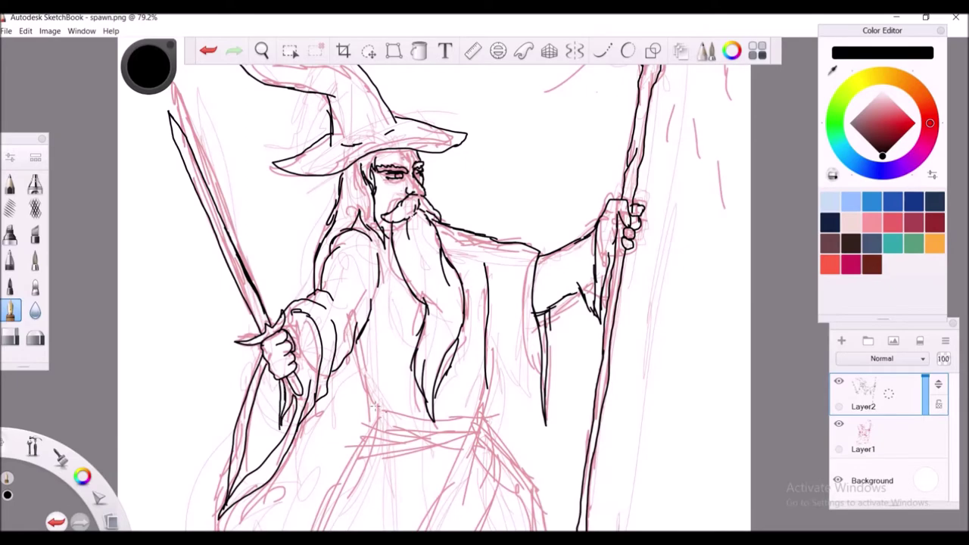
Step: Ink the belt and the skirt of the robe, with its side edges, diagonal folds and curled hem
{"action": "left_click_drag", "start_coordinate": [371, 410], "coordinate": [480, 412]}
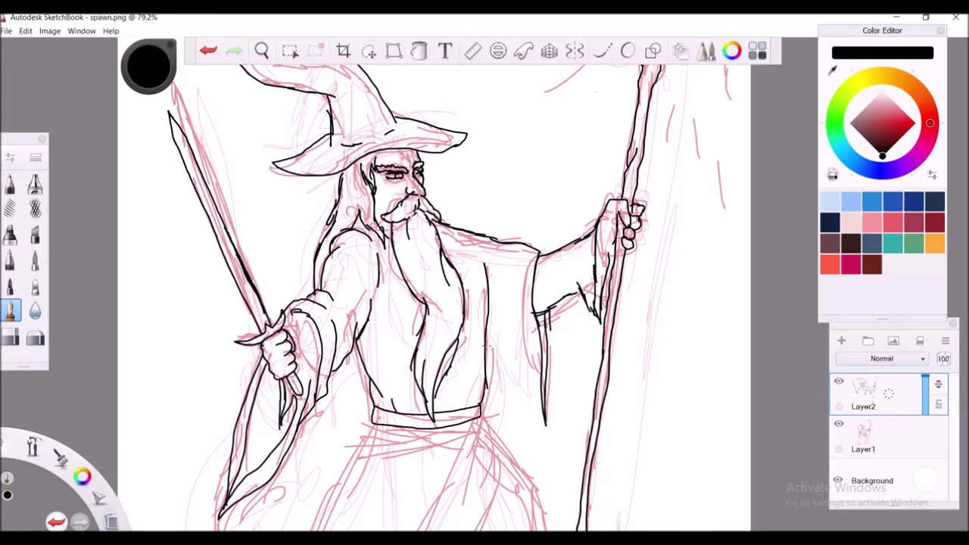
{"action": "left_click_drag", "start_coordinate": [495, 523], "coordinate": [505, 325]}
{"action": "left_click_drag", "start_coordinate": [469, 135], "coordinate": [418, 392]}
{"action": "left_click_drag", "start_coordinate": [509, 188], "coordinate": [458, 449]}
{"action": "mouse_move", "coordinate": [530, 328]}
{"action": "left_mouse_down"}
{"action": "mouse_move", "coordinate": [528, 478]}
{"action": "mouse_move", "coordinate": [155, 471]}
{"action": "mouse_move", "coordinate": [176, 391]}
{"action": "mouse_move", "coordinate": [239, 359]}
{"action": "left_mouse_up"}
{"action": "key", "text": "ctrl+z"}
{"action": "mouse_move", "coordinate": [175, 392]}
{"action": "left_mouse_down"}
{"action": "mouse_move", "coordinate": [182, 432]}
{"action": "mouse_move", "coordinate": [284, 297]}
{"action": "left_mouse_up"}
{"action": "left_click_drag", "start_coordinate": [354, 155], "coordinate": [267, 339]}
{"action": "left_click_drag", "start_coordinate": [447, 179], "coordinate": [237, 420]}
{"action": "left_click_drag", "start_coordinate": [391, 389], "coordinate": [384, 409]}
{"action": "left_click_drag", "start_coordinate": [386, 161], "coordinate": [353, 226]}
{"action": "left_click_drag", "start_coordinate": [462, 113], "coordinate": [451, 125]}
{"action": "left_click_drag", "start_coordinate": [530, 409], "coordinate": [435, 465]}
{"action": "left_click_drag", "start_coordinate": [501, 269], "coordinate": [441, 422]}
Step: Delete the red sketch layer, add a new Multiply layer above the line art, and choose a grey-blue colour
{"action": "scroll", "coordinate": [529, 410], "scroll_direction": "down", "scroll_amount": 5}
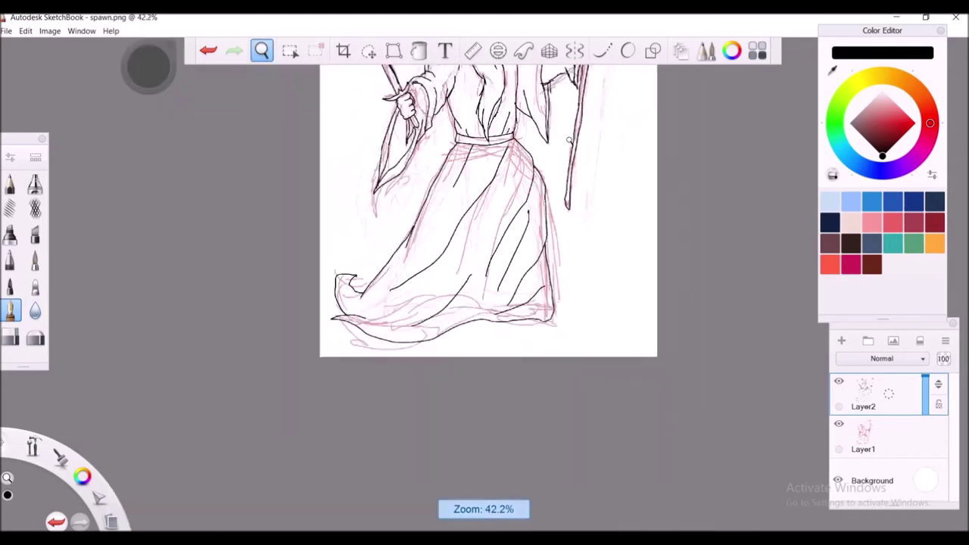
{"action": "left_click", "coordinate": [863, 435]}
{"action": "key", "text": "Delete"}
{"action": "left_click", "coordinate": [841, 341]}
{"action": "left_click_drag", "start_coordinate": [862, 165], "coordinate": [859, 125]}
{"action": "left_click", "coordinate": [290, 51]}
{"action": "left_click", "coordinate": [863, 435]}
{"action": "left_click", "coordinate": [656, 281]}
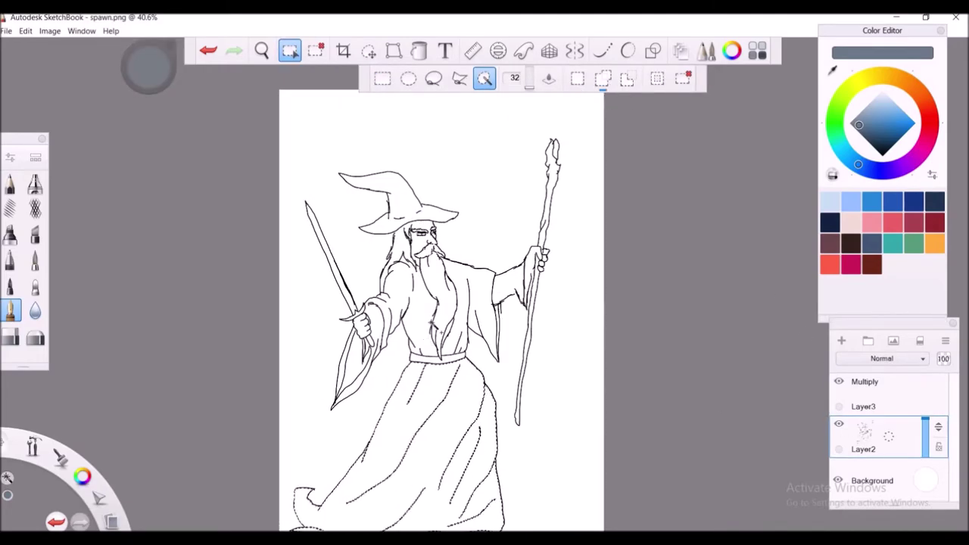
{"action": "left_click", "coordinate": [863, 401]}
{"action": "key", "text": "b"}
{"action": "mouse_move", "coordinate": [331, 171]}
{"action": "left_mouse_down"}
{"action": "mouse_move", "coordinate": [368, 176]}
{"action": "mouse_move", "coordinate": [454, 303]}
{"action": "mouse_move", "coordinate": [379, 364]}
{"action": "left_mouse_up"}
Step: Flood-fill the whole of Layer3 with a light bluish grey
{"action": "left_click", "coordinate": [865, 122]}
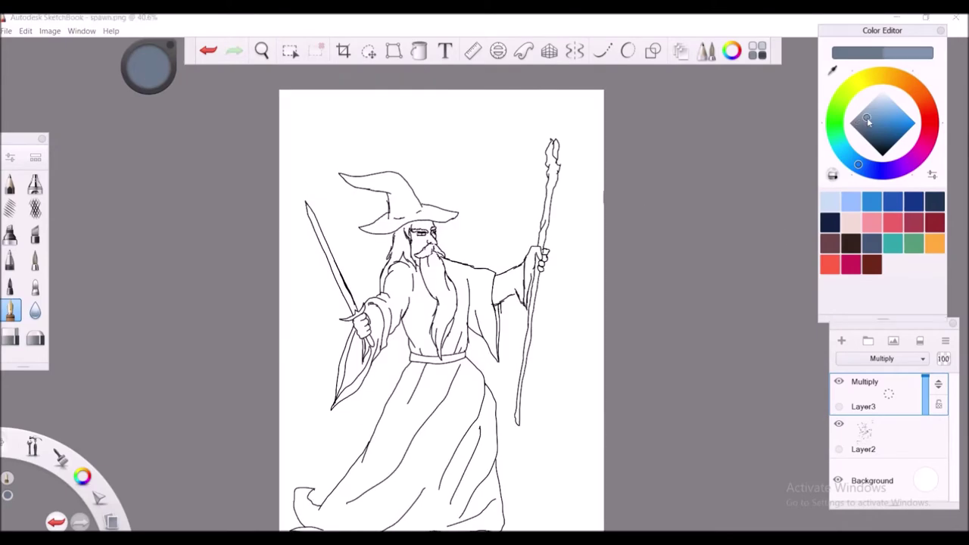
{"action": "left_click", "coordinate": [856, 116]}
{"action": "key", "text": "f"}
{"action": "left_click", "coordinate": [485, 177]}
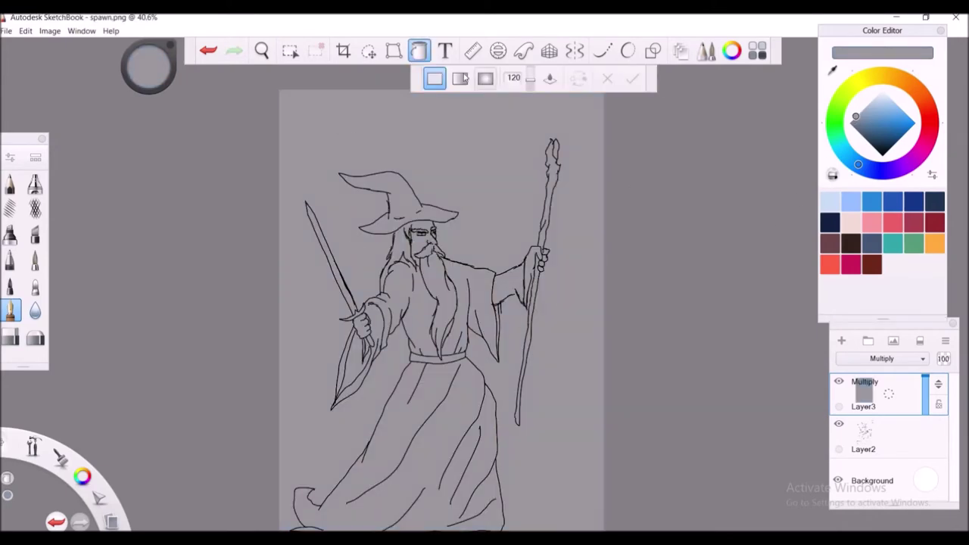
Step: Paint thick dark grey jagged streaks down the background on Layer3
{"action": "left_click", "coordinate": [930, 123]}
{"action": "left_click", "coordinate": [861, 134]}
{"action": "key", "text": "b"}
{"action": "left_click_drag", "start_coordinate": [350, 100], "coordinate": [365, 530]}
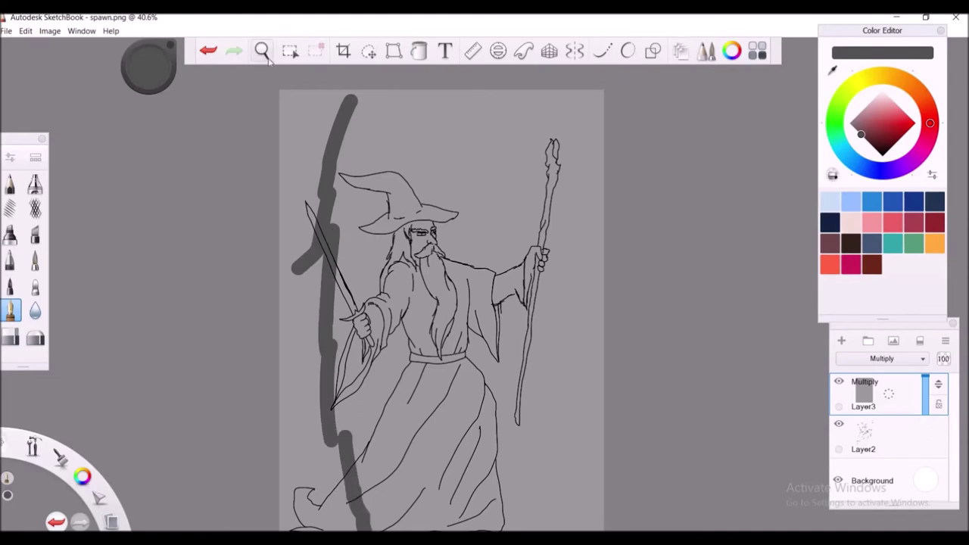
{"action": "left_click", "coordinate": [262, 51]}
{"action": "left_click_drag", "start_coordinate": [444, 303], "coordinate": [444, 291]}
{"action": "left_click_drag", "start_coordinate": [292, 474], "coordinate": [303, 530]}
{"action": "left_click_drag", "start_coordinate": [326, 68], "coordinate": [288, 363]}
{"action": "mouse_move", "coordinate": [424, 95]}
{"action": "left_mouse_down"}
{"action": "mouse_move", "coordinate": [447, 216]}
{"action": "mouse_move", "coordinate": [504, 329]}
{"action": "left_mouse_up"}
{"action": "left_click_drag", "start_coordinate": [545, 420], "coordinate": [583, 522]}
{"action": "left_click_drag", "start_coordinate": [466, 420], "coordinate": [504, 522]}
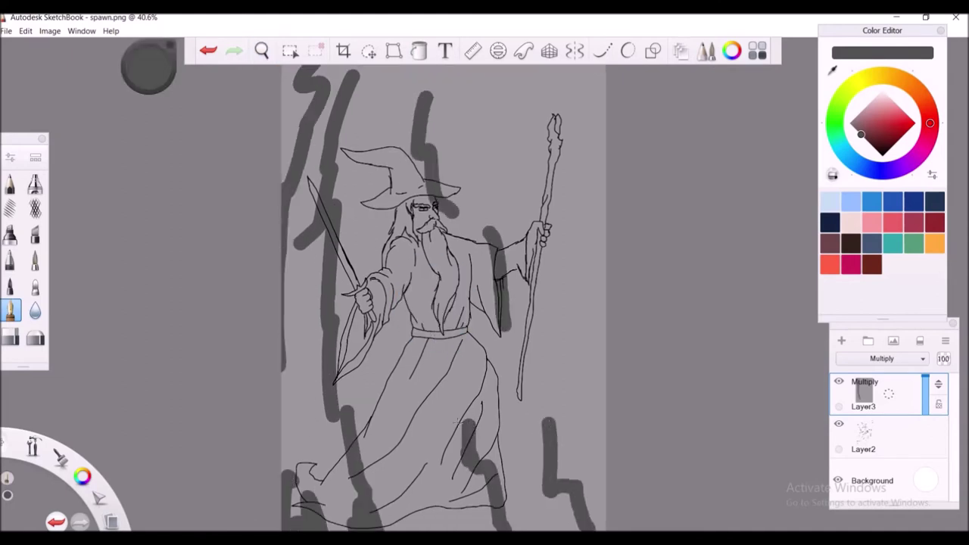
Step: Soften the dark grey background streaks with the Blur brush
{"action": "left_click", "coordinate": [35, 311]}
{"action": "left_click", "coordinate": [35, 311]}
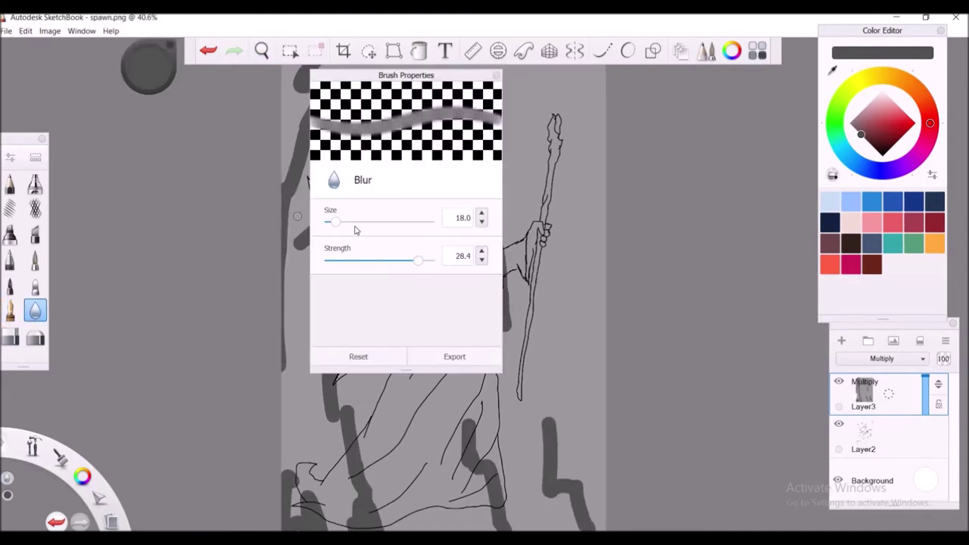
{"action": "mouse_move", "coordinate": [325, 318]}
{"action": "left_mouse_down"}
{"action": "mouse_move", "coordinate": [303, 181]}
{"action": "mouse_move", "coordinate": [276, 210]}
{"action": "left_mouse_up"}
{"action": "left_click_drag", "start_coordinate": [286, 405], "coordinate": [286, 477]}
{"action": "left_click_drag", "start_coordinate": [333, 333], "coordinate": [349, 523]}
{"action": "left_click_drag", "start_coordinate": [303, 473], "coordinate": [311, 519]}
{"action": "left_click_drag", "start_coordinate": [545, 417], "coordinate": [584, 526]}
{"action": "left_click_drag", "start_coordinate": [466, 421], "coordinate": [503, 526]}
{"action": "left_click_drag", "start_coordinate": [424, 84], "coordinate": [447, 216]}
{"action": "left_click_drag", "start_coordinate": [489, 227], "coordinate": [503, 329]}
{"action": "left_click_drag", "start_coordinate": [446, 163], "coordinate": [454, 205]}
Step: Add a new layer above Layer3 and set its blend mode to Multiply
{"action": "left_click", "coordinate": [841, 341]}
{"action": "left_click", "coordinate": [882, 358]}
{"action": "left_click", "coordinate": [882, 137]}
Step: Fill Layer4 with a linear gradient running from dark grey behind the sword to light blue near the staff's head
{"action": "left_click", "coordinate": [855, 122]}
{"action": "left_click", "coordinate": [419, 51]}
{"action": "left_click", "coordinate": [471, 158]}
{"action": "left_click", "coordinate": [281, 159]}
{"action": "left_click", "coordinate": [867, 140]}
{"action": "left_click_drag", "start_coordinate": [281, 159], "coordinate": [272, 246]}
{"action": "left_click_drag", "start_coordinate": [605, 160], "coordinate": [591, 104]}
{"action": "scroll", "coordinate": [596, 136], "scroll_direction": "down", "scroll_amount": 2}
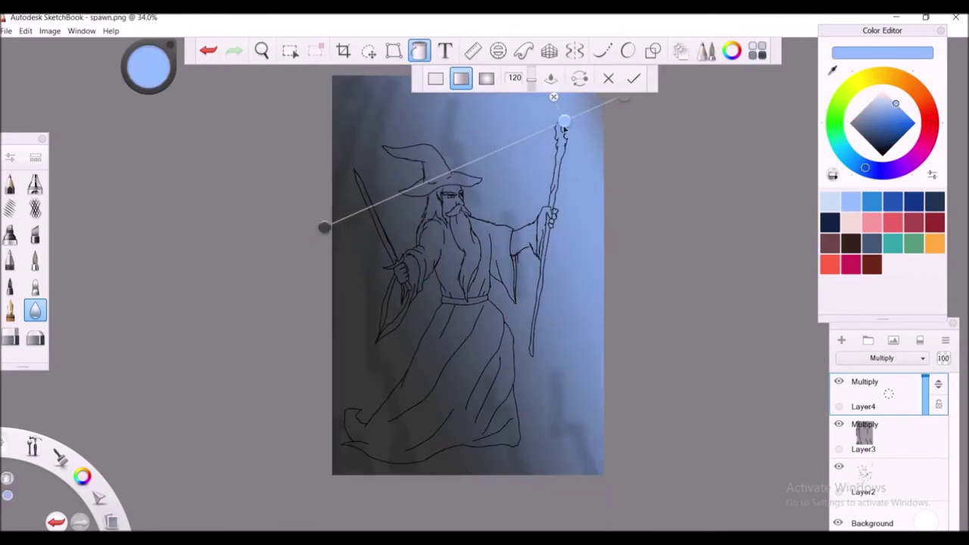
{"action": "left_click", "coordinate": [486, 78]}
{"action": "left_click", "coordinate": [558, 132]}
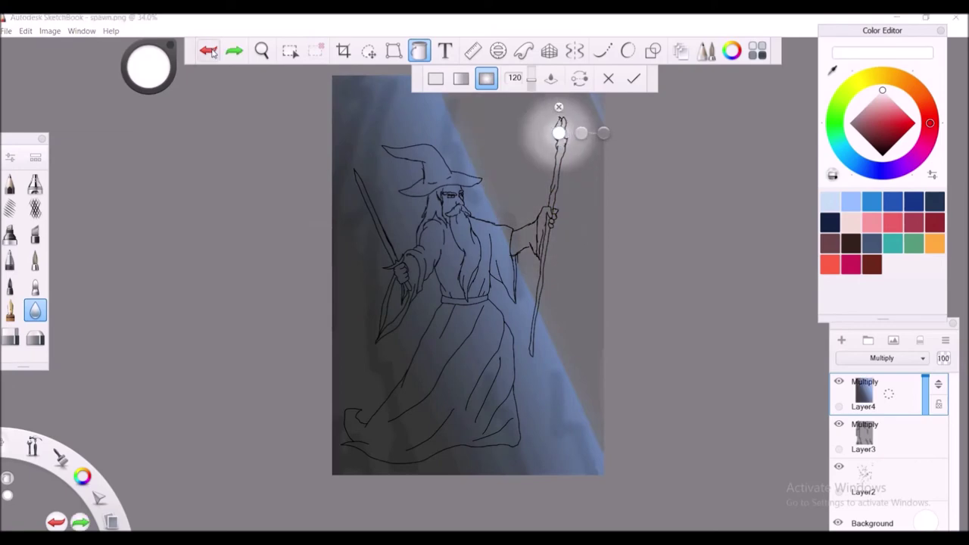
{"action": "key", "text": "ctrl+z"}
{"action": "key", "text": "ctrl+y"}
{"action": "key", "text": "ctrl+z"}
Step: Add a Multiply layer with a radial gradient centred on the staff's head, going from turquoise through light grey to white
{"action": "key", "text": "ctrl+shift+n"}
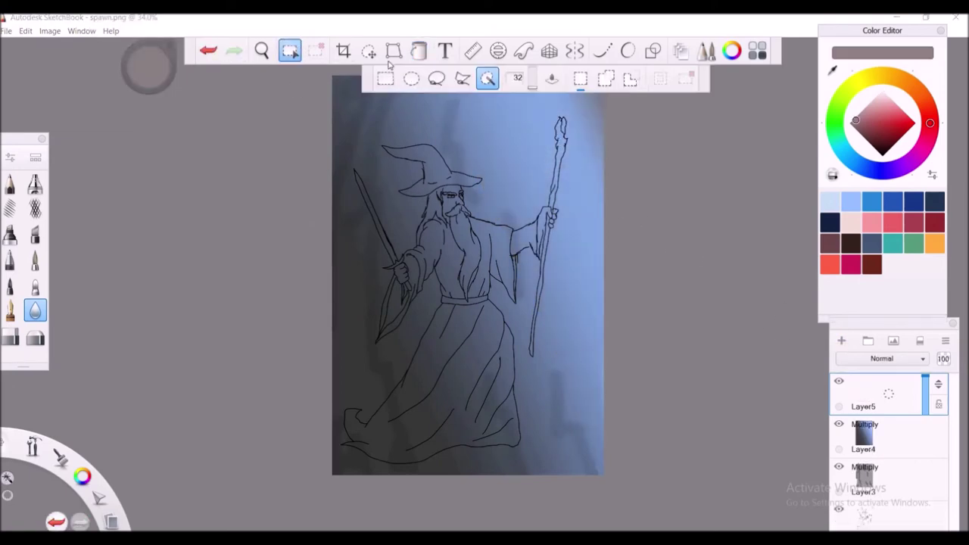
{"action": "left_click_drag", "start_coordinate": [558, 127], "coordinate": [337, 240]}
{"action": "left_click", "coordinate": [447, 184]}
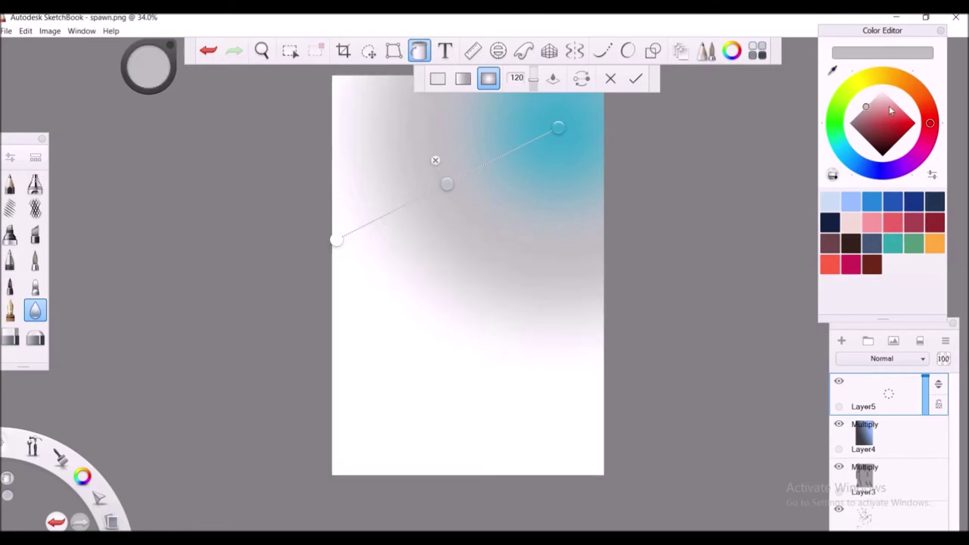
{"action": "left_click_drag", "start_coordinate": [447, 184], "coordinate": [369, 222]}
{"action": "left_click", "coordinate": [882, 358]}
{"action": "left_click", "coordinate": [863, 153]}
Step: Merge Layer4 down into Layer3 beneath the turquoise gradient layer
{"action": "left_click", "coordinate": [890, 440]}
{"action": "left_click", "coordinate": [894, 487]}
{"action": "scroll", "coordinate": [467, 288], "scroll_direction": "up", "scroll_amount": 2}
Step: Paint a flat greyish teal base over the robe's torso and the sword-arm sleeve on Layer3 with the paintbrush
{"action": "left_click", "coordinate": [10, 310]}
{"action": "left_click", "coordinate": [843, 150]}
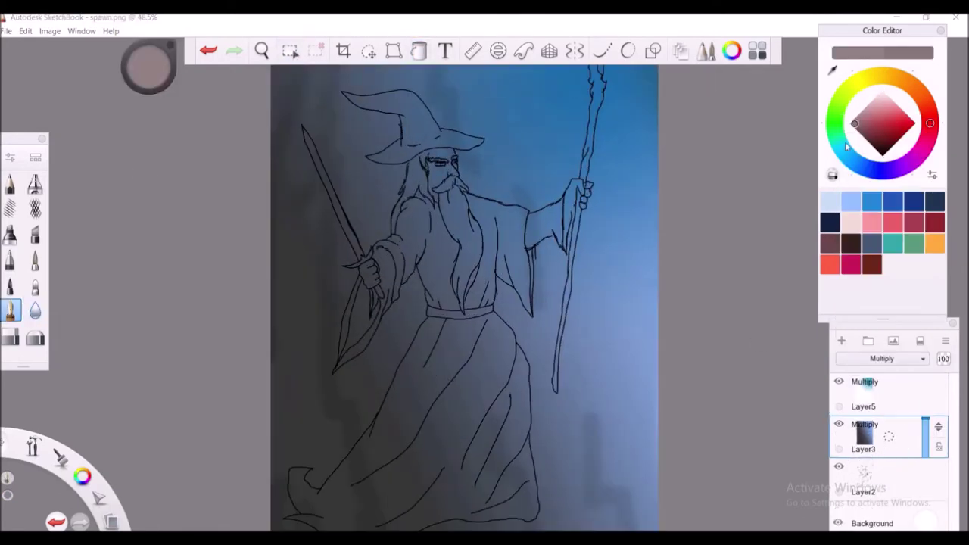
{"action": "left_click", "coordinate": [860, 121]}
{"action": "scroll", "coordinate": [465, 287], "scroll_direction": "up", "scroll_amount": 1}
{"action": "left_click_drag", "start_coordinate": [409, 185], "coordinate": [420, 236]}
{"action": "left_click", "coordinate": [209, 51]}
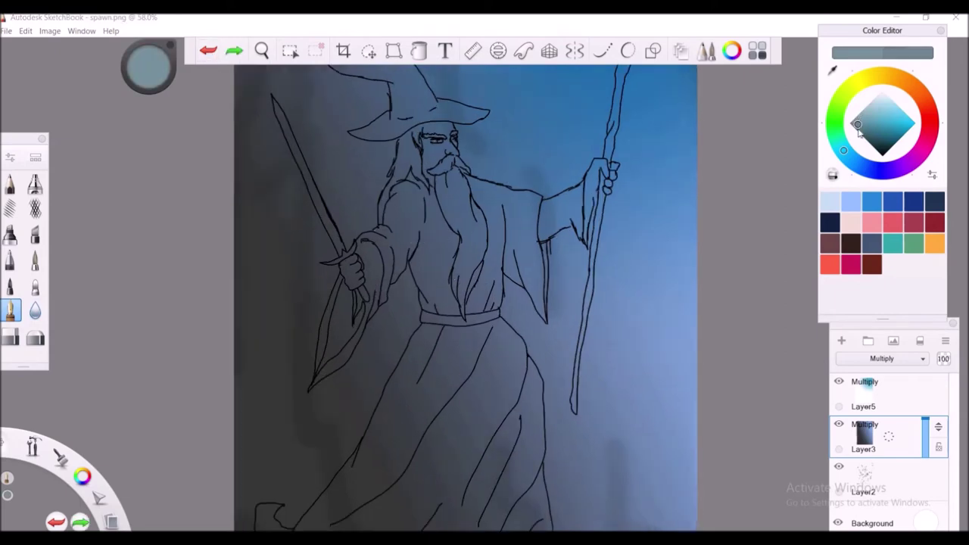
{"action": "left_click", "coordinate": [864, 131]}
{"action": "mouse_move", "coordinate": [400, 199]}
{"action": "left_mouse_down"}
{"action": "mouse_move", "coordinate": [413, 250]}
{"action": "mouse_move", "coordinate": [402, 206]}
{"action": "mouse_move", "coordinate": [506, 253]}
{"action": "left_mouse_up"}
{"action": "left_click_drag", "start_coordinate": [393, 246], "coordinate": [375, 306]}
Step: Hide Layer5 and repaint the robe's torso and sword-arm sleeve in a darker grey-teal, extending the colour into the upper skirt
{"action": "left_click", "coordinate": [839, 381]}
{"action": "left_click", "coordinate": [852, 120]}
{"action": "key", "text": "ctrl+z"}
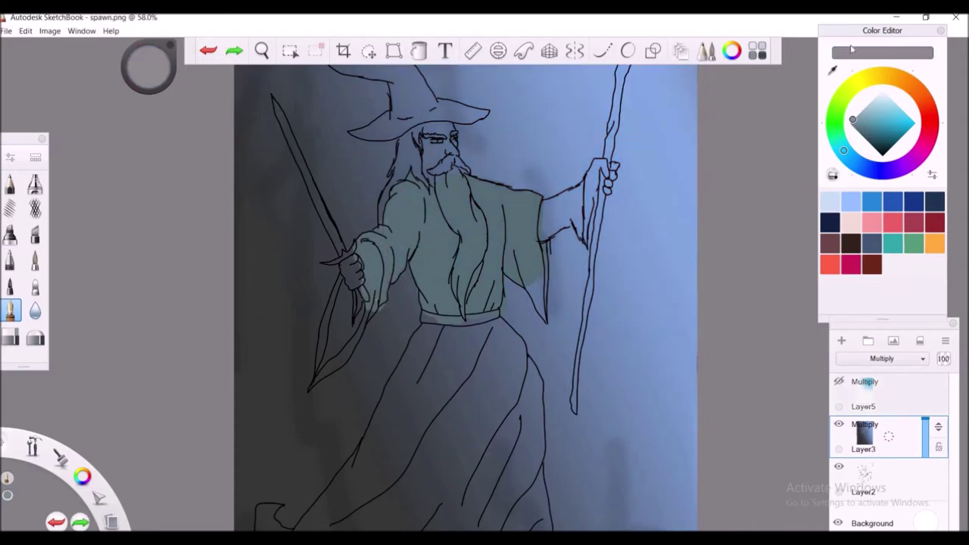
{"action": "left_click", "coordinate": [864, 131]}
{"action": "mouse_move", "coordinate": [324, 318]}
{"action": "left_mouse_down"}
{"action": "mouse_move", "coordinate": [356, 333]}
{"action": "mouse_move", "coordinate": [348, 364]}
{"action": "left_mouse_up"}
{"action": "key", "text": "ctrl+z"}
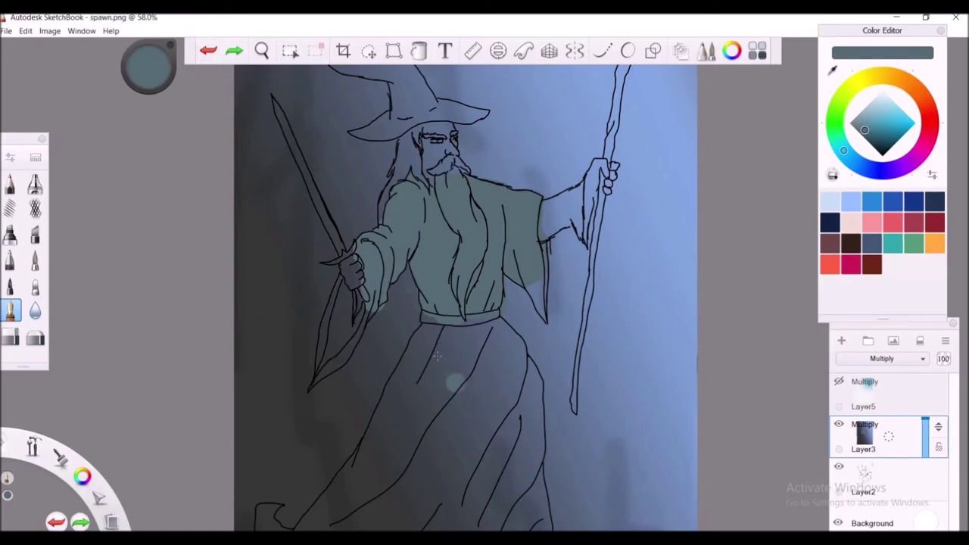
{"action": "left_click_drag", "start_coordinate": [437, 356], "coordinate": [439, 340]}
{"action": "mouse_move", "coordinate": [549, 198]}
{"action": "left_mouse_down"}
{"action": "mouse_move", "coordinate": [583, 189]}
{"action": "mouse_move", "coordinate": [557, 228]}
{"action": "left_mouse_up"}
Step: Fill the hanging sleeve drapes below the sword hand with the same grey-teal, staying inside the line art
{"action": "key", "text": "ctrl+b"}
{"action": "left_click", "coordinate": [496, 75]}
{"action": "scroll", "coordinate": [320, 356], "scroll_direction": "up", "scroll_amount": 5}
{"action": "mouse_move", "coordinate": [314, 375]}
{"action": "left_mouse_down"}
{"action": "mouse_move", "coordinate": [325, 280]}
{"action": "mouse_move", "coordinate": [364, 182]}
{"action": "left_mouse_up"}
{"action": "mouse_move", "coordinate": [322, 363]}
{"action": "left_mouse_down"}
{"action": "mouse_move", "coordinate": [303, 408]}
{"action": "mouse_move", "coordinate": [397, 303]}
{"action": "mouse_move", "coordinate": [392, 212]}
{"action": "mouse_move", "coordinate": [398, 227]}
{"action": "left_mouse_up"}
{"action": "left_click_drag", "start_coordinate": [333, 373], "coordinate": [382, 310]}
{"action": "mouse_move", "coordinate": [530, 282]}
{"action": "left_mouse_down"}
{"action": "mouse_move", "coordinate": [455, 432]}
{"action": "mouse_move", "coordinate": [499, 469]}
{"action": "mouse_move", "coordinate": [500, 348]}
{"action": "left_mouse_up"}
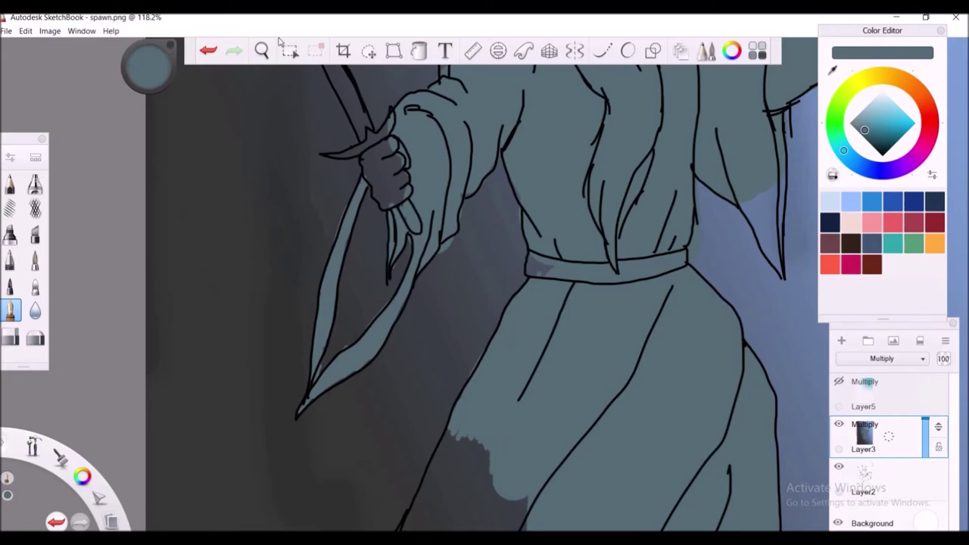
Step: Trace grey-teal along the inside of the lower skirt's outline, covering the curled train, the side and the hem
{"action": "left_click_drag", "start_coordinate": [500, 522], "coordinate": [459, 298]}
{"action": "left_click_drag", "start_coordinate": [189, 447], "coordinate": [171, 422]}
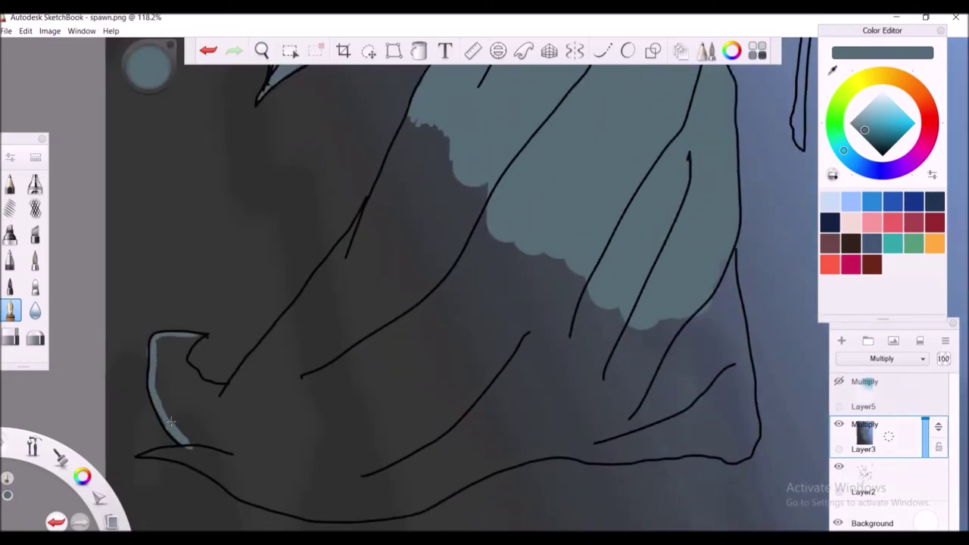
{"action": "mouse_move", "coordinate": [224, 394]}
{"action": "left_mouse_down"}
{"action": "mouse_move", "coordinate": [377, 195]}
{"action": "mouse_move", "coordinate": [408, 119]}
{"action": "left_mouse_up"}
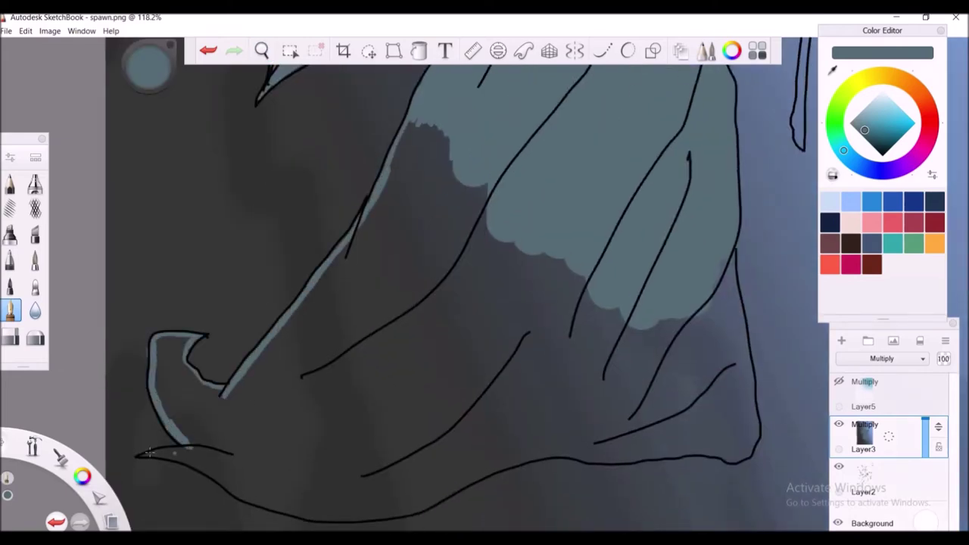
{"action": "mouse_move", "coordinate": [165, 455]}
{"action": "left_mouse_down"}
{"action": "mouse_move", "coordinate": [300, 515]}
{"action": "mouse_move", "coordinate": [383, 520]}
{"action": "mouse_move", "coordinate": [512, 461]}
{"action": "left_mouse_up"}
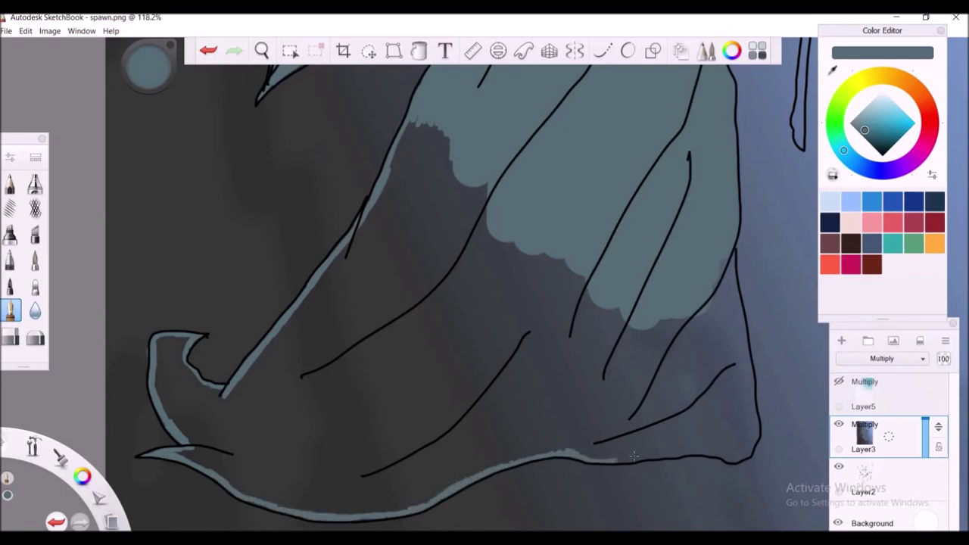
{"action": "mouse_move", "coordinate": [733, 460]}
{"action": "left_mouse_down"}
{"action": "mouse_move", "coordinate": [728, 288]}
{"action": "mouse_move", "coordinate": [723, 334]}
{"action": "left_mouse_up"}
{"action": "double_click", "coordinate": [10, 311]}
{"action": "key", "text": "Escape"}
Step: Fill the rest of the lower skirt with grey-teal, closing the unpainted gaps near the hem
{"action": "mouse_move", "coordinate": [391, 175]}
{"action": "left_mouse_down"}
{"action": "mouse_move", "coordinate": [415, 123]}
{"action": "mouse_move", "coordinate": [447, 257]}
{"action": "mouse_move", "coordinate": [522, 333]}
{"action": "mouse_move", "coordinate": [727, 386]}
{"action": "left_mouse_up"}
{"action": "mouse_move", "coordinate": [560, 421]}
{"action": "left_mouse_down"}
{"action": "mouse_move", "coordinate": [672, 442]}
{"action": "mouse_move", "coordinate": [590, 454]}
{"action": "mouse_move", "coordinate": [701, 446]}
{"action": "mouse_move", "coordinate": [606, 443]}
{"action": "left_mouse_up"}
{"action": "scroll", "coordinate": [432, 375], "scroll_direction": "down", "scroll_amount": 2}
{"action": "scroll", "coordinate": [432, 375], "scroll_direction": "down", "scroll_amount": 3}
{"action": "mouse_move", "coordinate": [314, 414]}
{"action": "left_mouse_down"}
{"action": "mouse_move", "coordinate": [371, 435]}
{"action": "mouse_move", "coordinate": [455, 333]}
{"action": "mouse_move", "coordinate": [413, 286]}
{"action": "mouse_move", "coordinate": [348, 382]}
{"action": "mouse_move", "coordinate": [398, 388]}
{"action": "left_mouse_up"}
{"action": "left_click_drag", "start_coordinate": [395, 426], "coordinate": [394, 426]}
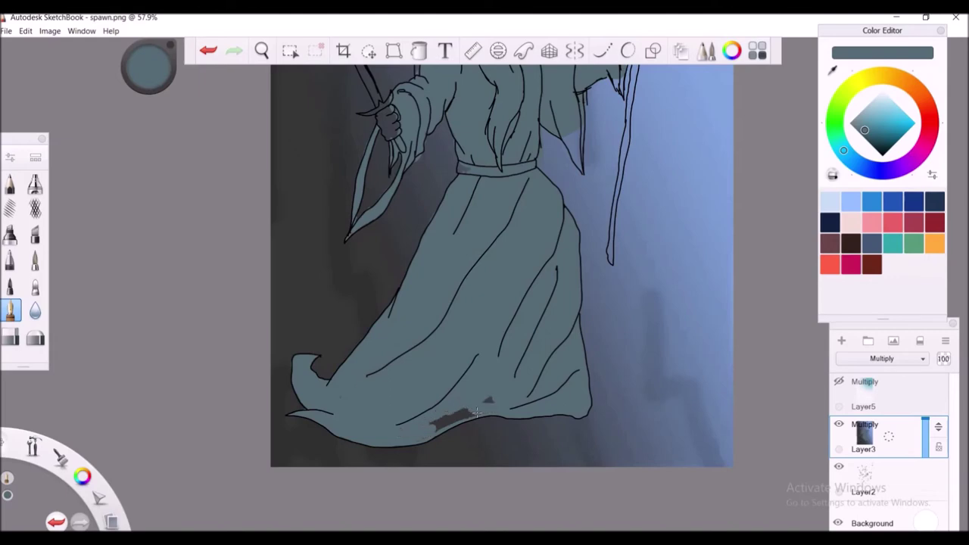
Step: Paint the hat, the staff-arm sleeve and the remaining gap in the sword-arm sleeve grey-teal
{"action": "left_click_drag", "start_coordinate": [534, 273], "coordinate": [504, 464]}
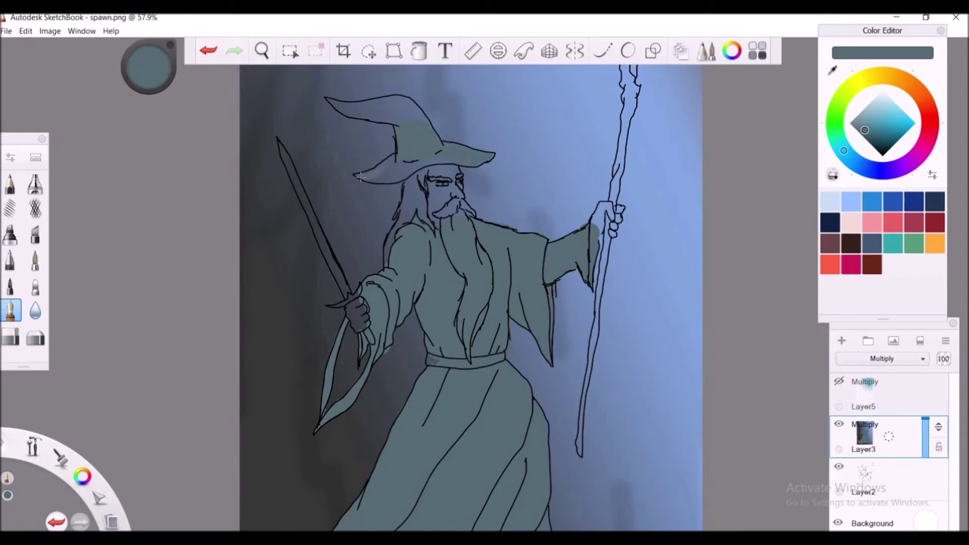
{"action": "mouse_move", "coordinate": [349, 322]}
{"action": "left_mouse_down"}
{"action": "mouse_move", "coordinate": [342, 371]}
{"action": "mouse_move", "coordinate": [348, 330]}
{"action": "left_mouse_up"}
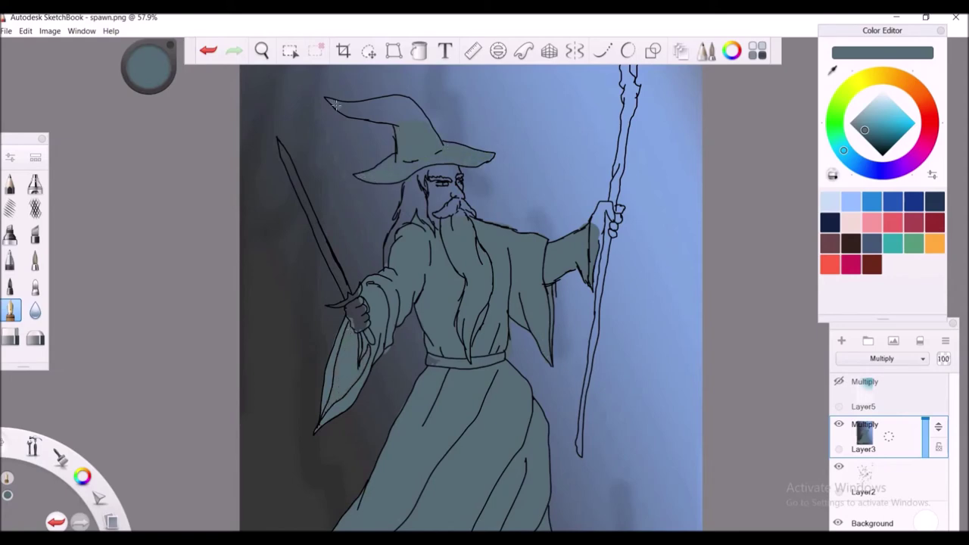
Step: Paint the beard light grey and start filling the hair beside the face with the same colour
{"action": "left_click", "coordinate": [867, 106]}
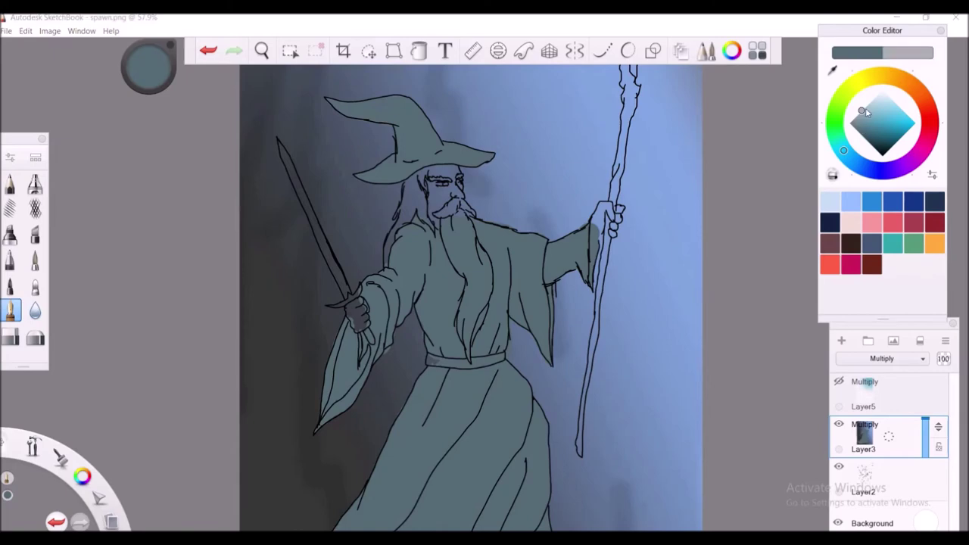
{"action": "mouse_move", "coordinate": [439, 216]}
{"action": "left_mouse_down"}
{"action": "mouse_move", "coordinate": [471, 277]}
{"action": "mouse_move", "coordinate": [486, 281]}
{"action": "left_mouse_up"}
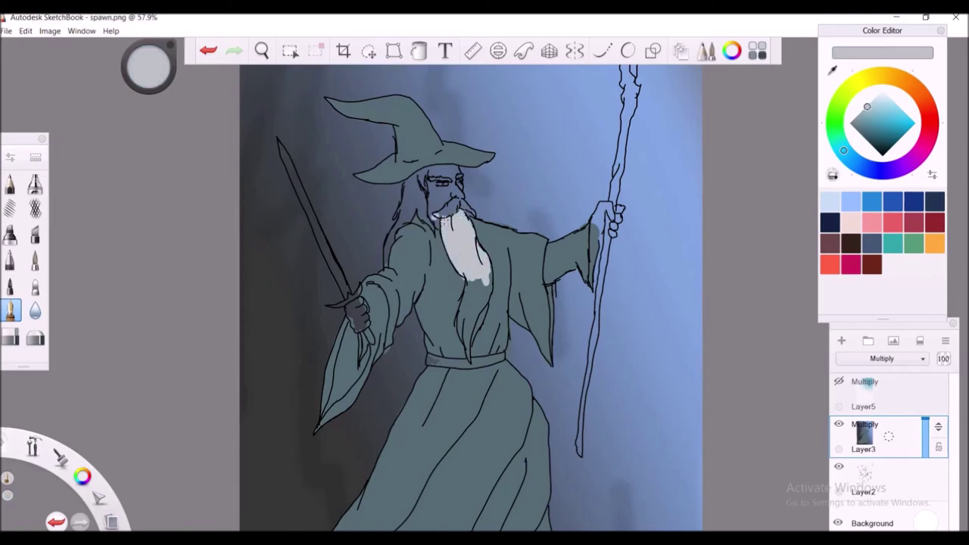
{"action": "mouse_move", "coordinate": [467, 350]}
{"action": "left_mouse_down"}
{"action": "mouse_move", "coordinate": [462, 301]}
{"action": "mouse_move", "coordinate": [477, 330]}
{"action": "left_mouse_up"}
{"action": "mouse_move", "coordinate": [404, 183]}
{"action": "left_mouse_down"}
{"action": "mouse_move", "coordinate": [409, 218]}
{"action": "mouse_move", "coordinate": [421, 217]}
{"action": "left_mouse_up"}
Step: Fill the long hair, moustache and eyebrows with light grey up to the line art
{"action": "left_click", "coordinate": [10, 157]}
{"action": "scroll", "coordinate": [399, 208], "scroll_direction": "up", "scroll_amount": 5}
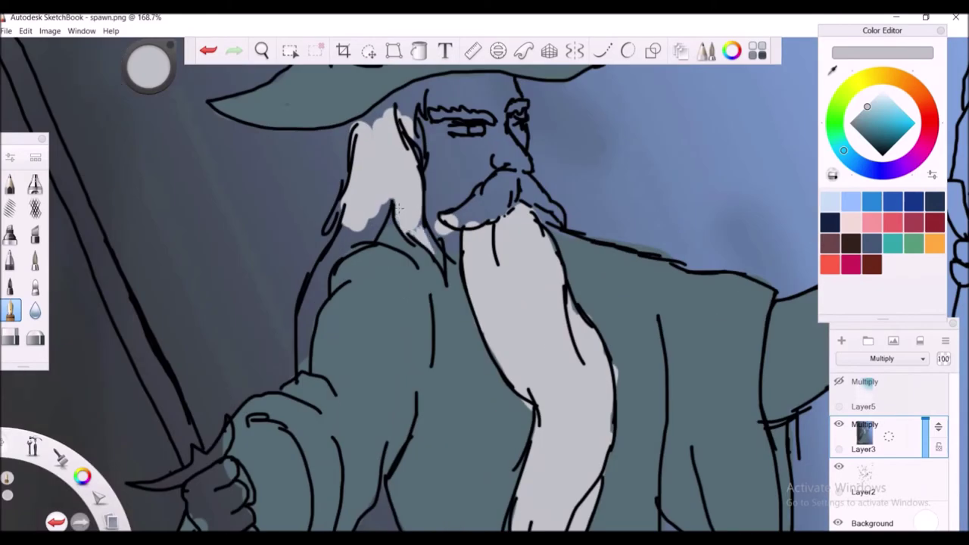
{"action": "mouse_move", "coordinate": [303, 353]}
{"action": "left_mouse_down"}
{"action": "mouse_move", "coordinate": [342, 201]}
{"action": "mouse_move", "coordinate": [363, 241]}
{"action": "left_mouse_up"}
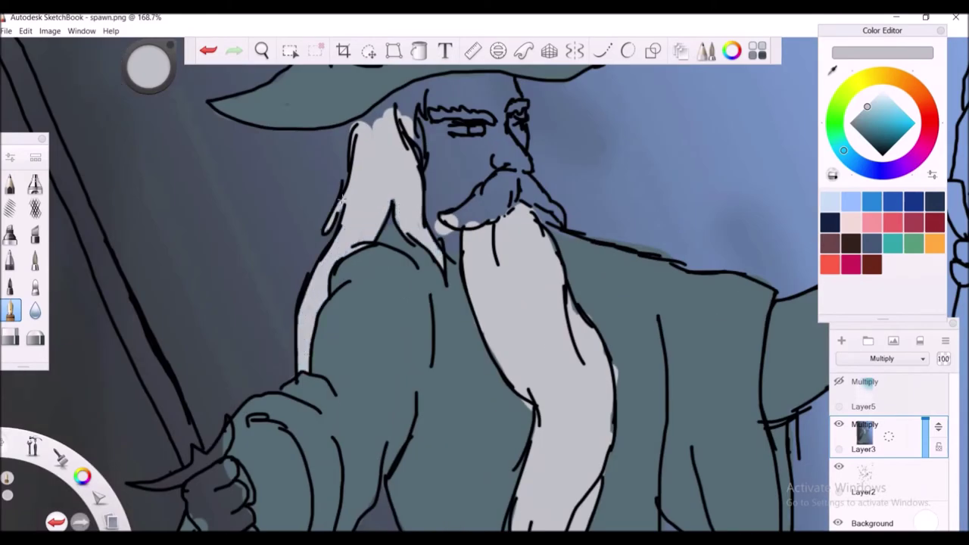
{"action": "mouse_move", "coordinate": [433, 228]}
{"action": "left_mouse_down"}
{"action": "mouse_move", "coordinate": [513, 176]}
{"action": "mouse_move", "coordinate": [539, 199]}
{"action": "mouse_move", "coordinate": [512, 176]}
{"action": "mouse_move", "coordinate": [543, 250]}
{"action": "left_mouse_up"}
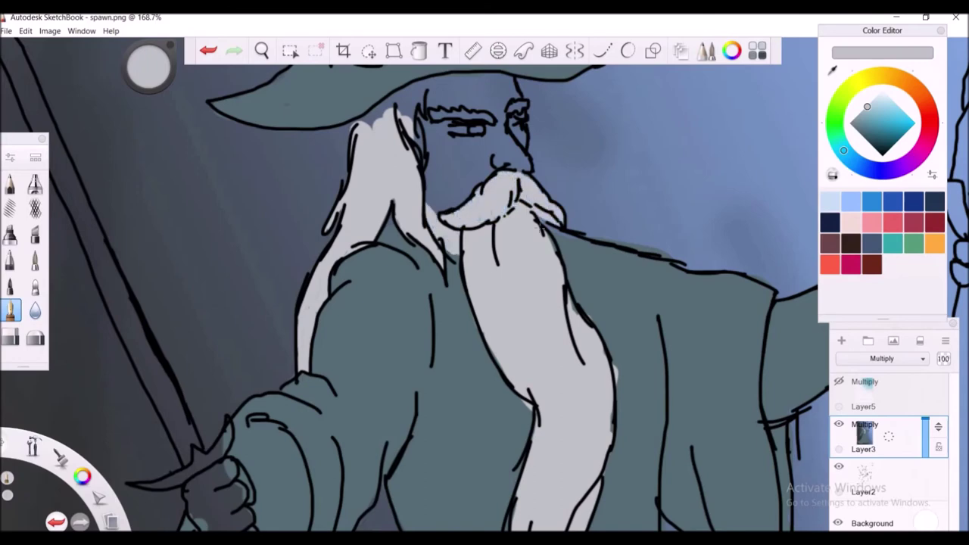
{"action": "mouse_move", "coordinate": [421, 162]}
{"action": "left_mouse_down"}
{"action": "mouse_move", "coordinate": [417, 106]}
{"action": "mouse_move", "coordinate": [409, 117]}
{"action": "mouse_move", "coordinate": [371, 121]}
{"action": "left_mouse_up"}
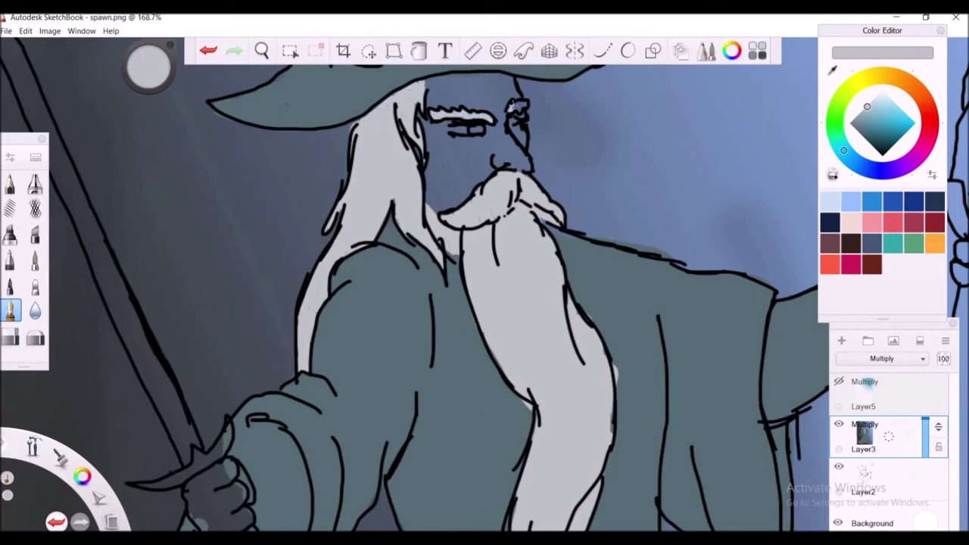
Step: Clean up the beard's edges using the sampled robe teal outside the outline and light grey inside it
{"action": "left_click", "coordinate": [528, 405], "text": "alt"}
{"action": "key", "text": "space"}
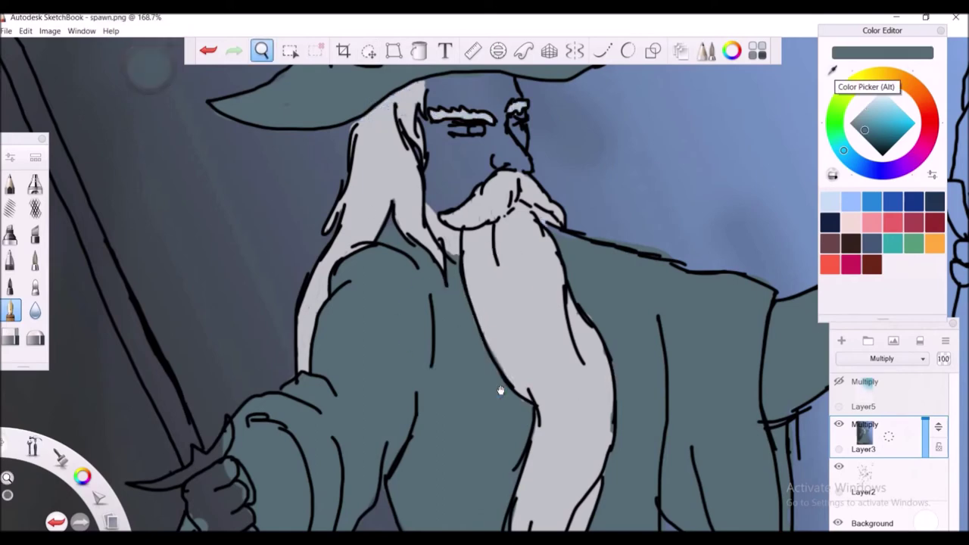
{"action": "left_click_drag", "start_coordinate": [471, 359], "coordinate": [506, 422]}
{"action": "left_click", "coordinate": [527, 412], "text": "alt"}
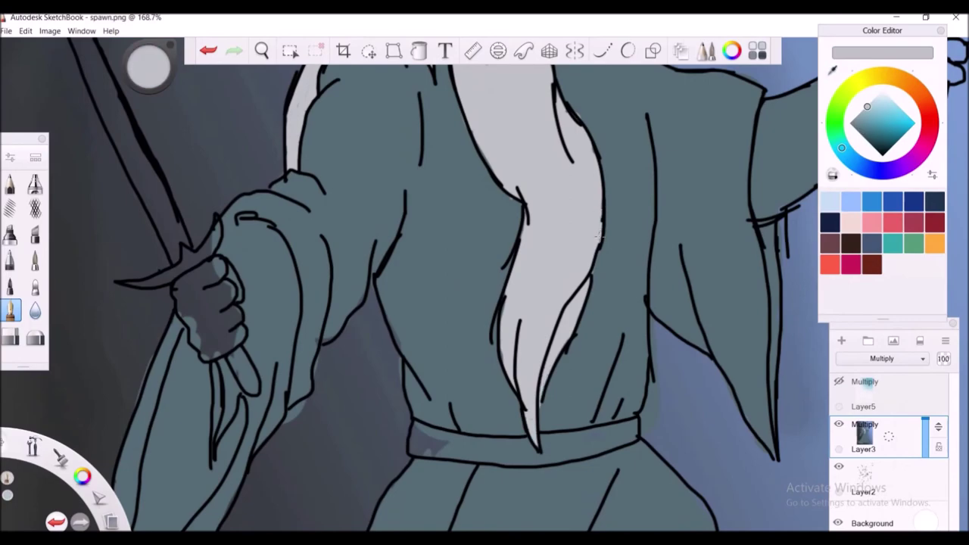
Step: Paint the crystal at the head of the staff bright cyan
{"action": "key", "text": "space"}
{"action": "left_click_drag", "start_coordinate": [419, 245], "coordinate": [394, 90]}
{"action": "left_click", "coordinate": [395, 90], "text": "alt"}
{"action": "key", "text": "space"}
{"action": "left_click_drag", "start_coordinate": [704, 141], "coordinate": [703, 212]}
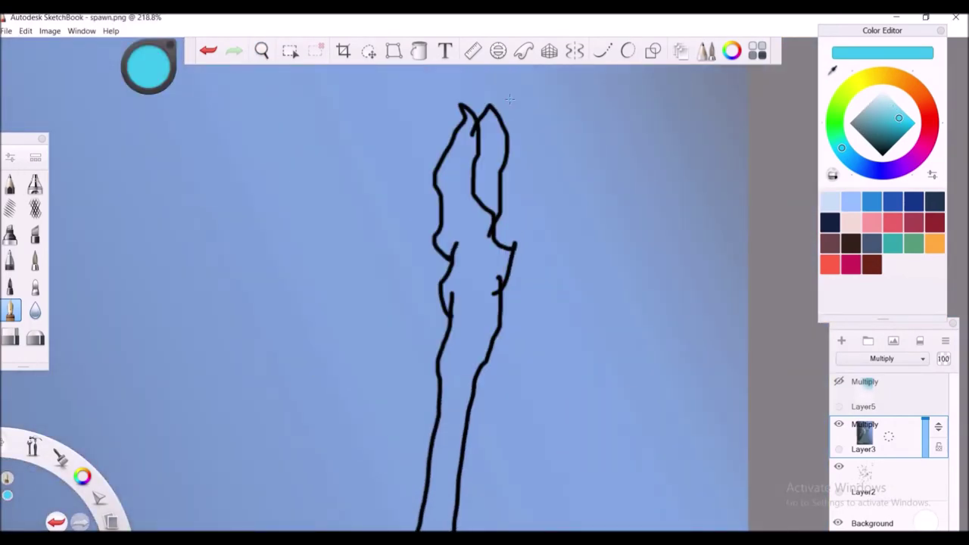
{"action": "mouse_move", "coordinate": [500, 144]}
{"action": "left_mouse_down"}
{"action": "mouse_move", "coordinate": [481, 190]}
{"action": "mouse_move", "coordinate": [491, 206]}
{"action": "left_mouse_up"}
Step: Paint the whole staff reddish brown from its gnarled head down to the tip
{"action": "left_click", "coordinate": [871, 265]}
{"action": "left_click", "coordinate": [881, 131]}
{"action": "mouse_move", "coordinate": [439, 175]}
{"action": "left_mouse_down"}
{"action": "mouse_move", "coordinate": [492, 258]}
{"action": "mouse_move", "coordinate": [451, 170]}
{"action": "mouse_move", "coordinate": [470, 159]}
{"action": "mouse_move", "coordinate": [462, 197]}
{"action": "left_mouse_up"}
{"action": "scroll", "coordinate": [459, 394], "scroll_direction": "down", "scroll_amount": 2}
{"action": "key", "text": "space"}
{"action": "left_click_drag", "start_coordinate": [428, 242], "coordinate": [429, 219]}
{"action": "mouse_move", "coordinate": [445, 311]}
{"action": "left_mouse_down"}
{"action": "mouse_move", "coordinate": [464, 198]}
{"action": "mouse_move", "coordinate": [469, 227]}
{"action": "mouse_move", "coordinate": [438, 356]}
{"action": "left_mouse_up"}
{"action": "left_click_drag", "start_coordinate": [451, 283], "coordinate": [440, 477]}
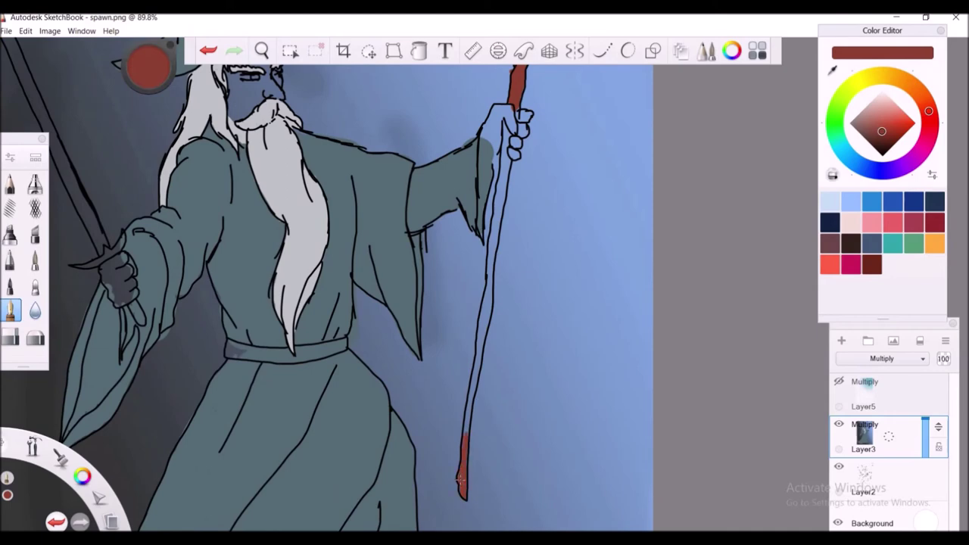
{"action": "left_click_drag", "start_coordinate": [476, 362], "coordinate": [513, 120]}
Step: Paint the robe's belt dark red, leaving the beard's tip uncovered
{"action": "left_click", "coordinate": [512, 128], "text": "alt"}
{"action": "left_click_drag", "start_coordinate": [233, 353], "coordinate": [233, 354]}
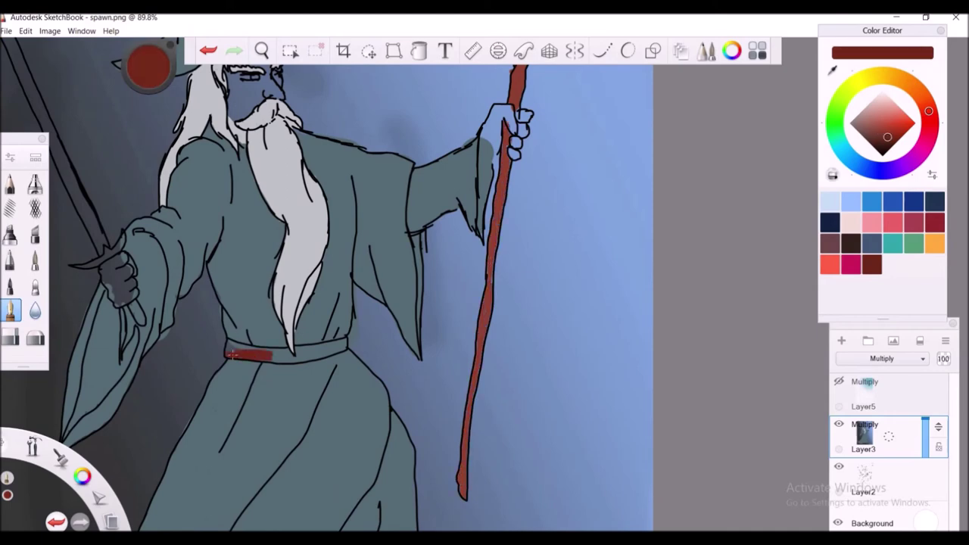
{"action": "left_click_drag", "start_coordinate": [318, 354], "coordinate": [345, 347]}
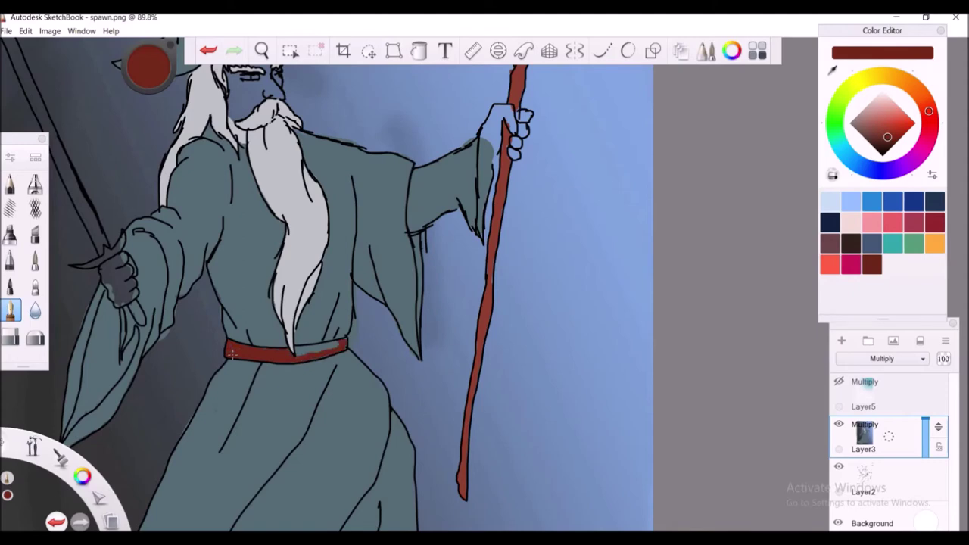
Step: Paint the wizard's face a light peach skin tone
{"action": "left_click", "coordinate": [851, 221]}
{"action": "scroll", "coordinate": [440, 255], "scroll_direction": "up", "scroll_amount": 3}
{"action": "mouse_move", "coordinate": [391, 255]}
{"action": "left_mouse_down"}
{"action": "mouse_move", "coordinate": [403, 333]}
{"action": "mouse_move", "coordinate": [435, 289]}
{"action": "mouse_move", "coordinate": [481, 296]}
{"action": "mouse_move", "coordinate": [426, 333]}
{"action": "mouse_move", "coordinate": [412, 282]}
{"action": "mouse_move", "coordinate": [452, 280]}
{"action": "mouse_move", "coordinate": [402, 229]}
{"action": "mouse_move", "coordinate": [459, 250]}
{"action": "mouse_move", "coordinate": [462, 234]}
{"action": "mouse_move", "coordinate": [416, 227]}
{"action": "mouse_move", "coordinate": [455, 236]}
{"action": "left_mouse_up"}
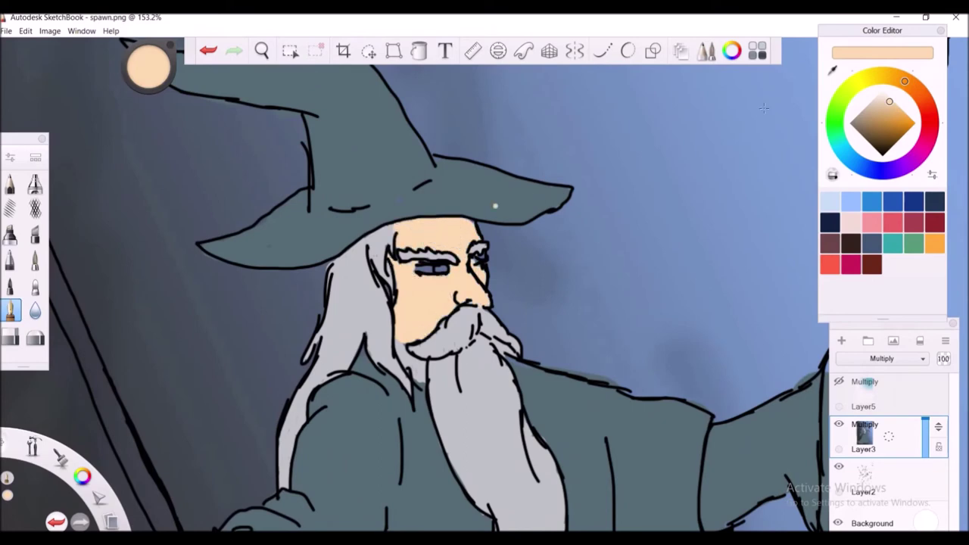
Step: Paint the whites of both eyes very pale blue
{"action": "left_click", "coordinate": [267, 249], "text": "alt"}
{"action": "left_click", "coordinate": [830, 201]}
{"action": "left_click_drag", "start_coordinate": [416, 268], "coordinate": [432, 270]}
{"action": "left_click_drag", "start_coordinate": [474, 258], "coordinate": [479, 264]}
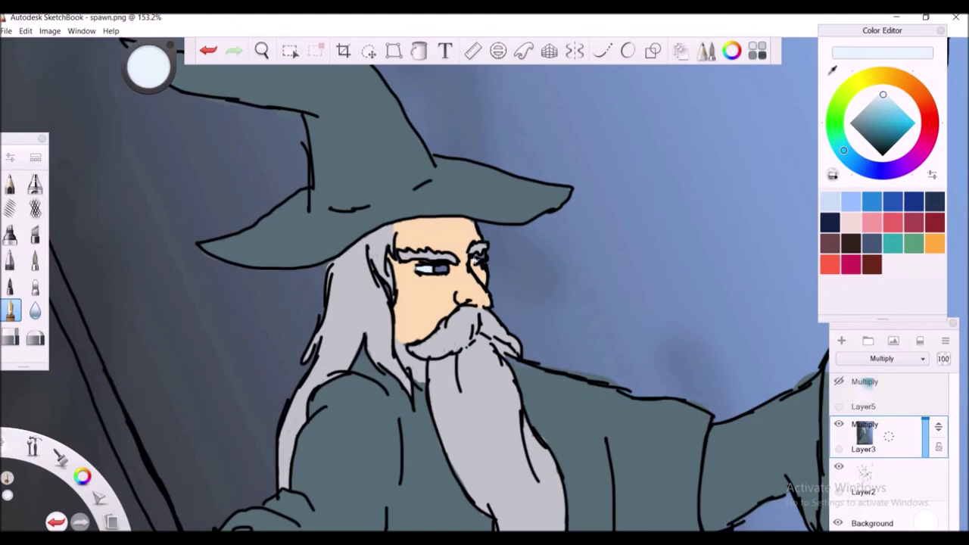
Step: Sample the face's peach tone and paint the sword hand and the staff hand with it
{"action": "scroll", "coordinate": [432, 281], "scroll_direction": "down", "scroll_amount": 3}
{"action": "left_click", "coordinate": [518, 198], "text": "alt"}
{"action": "scroll", "coordinate": [444, 281], "scroll_direction": "up", "scroll_amount": 5}
{"action": "mouse_move", "coordinate": [399, 269]}
{"action": "left_mouse_down"}
{"action": "mouse_move", "coordinate": [420, 325]}
{"action": "mouse_move", "coordinate": [435, 340]}
{"action": "mouse_move", "coordinate": [405, 274]}
{"action": "mouse_move", "coordinate": [453, 304]}
{"action": "mouse_move", "coordinate": [446, 283]}
{"action": "mouse_move", "coordinate": [465, 299]}
{"action": "mouse_move", "coordinate": [442, 316]}
{"action": "mouse_move", "coordinate": [418, 257]}
{"action": "mouse_move", "coordinate": [447, 336]}
{"action": "left_mouse_up"}
{"action": "scroll", "coordinate": [447, 337], "scroll_direction": "down", "scroll_amount": 5}
{"action": "left_click_drag", "start_coordinate": [471, 260], "coordinate": [190, 303]}
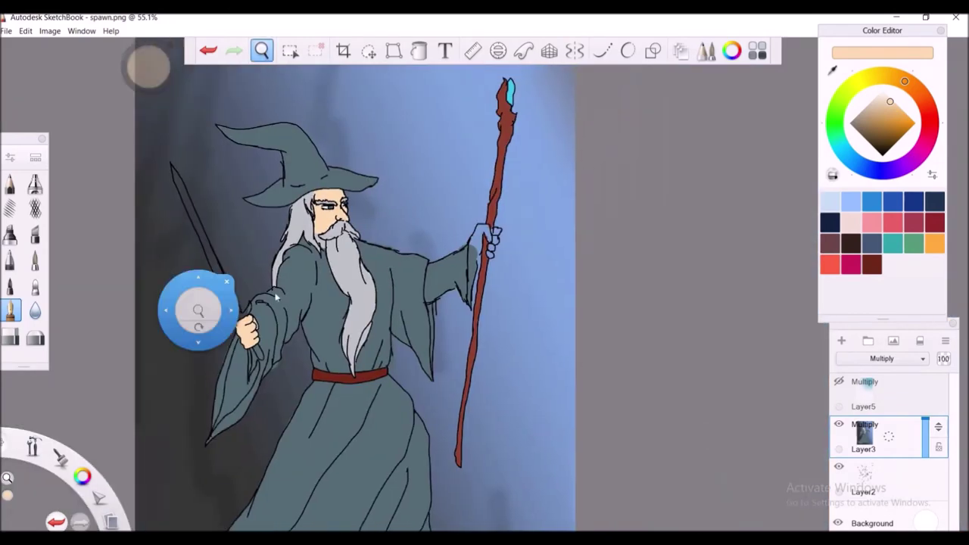
{"action": "scroll", "coordinate": [492, 210], "scroll_direction": "up", "scroll_amount": 6}
{"action": "mouse_move", "coordinate": [491, 209]}
{"action": "left_mouse_down"}
{"action": "mouse_move", "coordinate": [465, 227]}
{"action": "mouse_move", "coordinate": [503, 253]}
{"action": "mouse_move", "coordinate": [484, 299]}
{"action": "mouse_move", "coordinate": [493, 173]}
{"action": "mouse_move", "coordinate": [413, 254]}
{"action": "mouse_move", "coordinate": [428, 288]}
{"action": "mouse_move", "coordinate": [447, 156]}
{"action": "mouse_move", "coordinate": [479, 193]}
{"action": "mouse_move", "coordinate": [383, 291]}
{"action": "mouse_move", "coordinate": [401, 311]}
{"action": "left_mouse_up"}
{"action": "scroll", "coordinate": [401, 311], "scroll_direction": "down", "scroll_amount": 5}
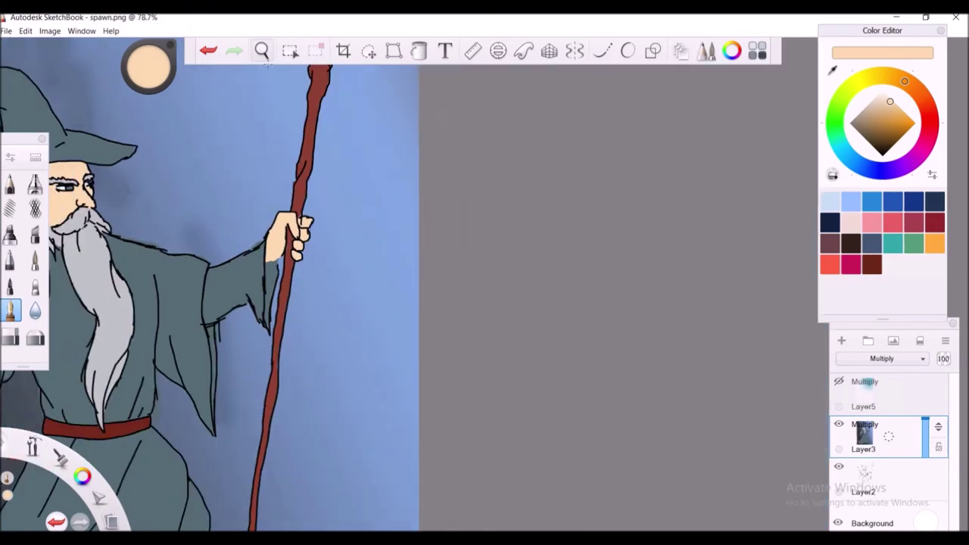
Step: Cover the teal spill outside the outlines around the sleeve and waist with colours sampled from the background
{"action": "key", "text": "space"}
{"action": "scroll", "coordinate": [413, 240], "scroll_direction": "down", "scroll_amount": 3}
{"action": "scroll", "coordinate": [413, 205], "scroll_direction": "up", "scroll_amount": 5}
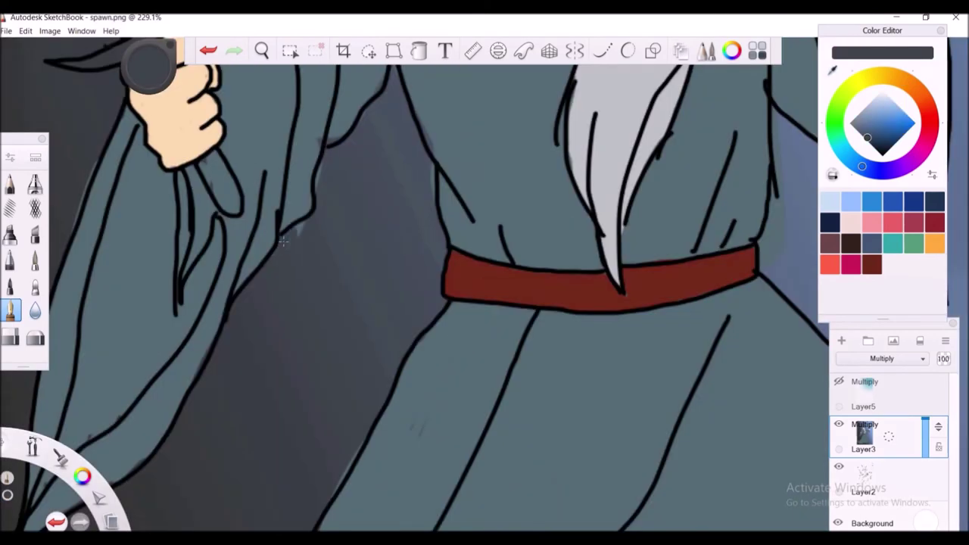
{"action": "left_click_drag", "start_coordinate": [413, 205], "coordinate": [136, 227]}
{"action": "left_click", "coordinate": [499, 212], "text": "alt"}
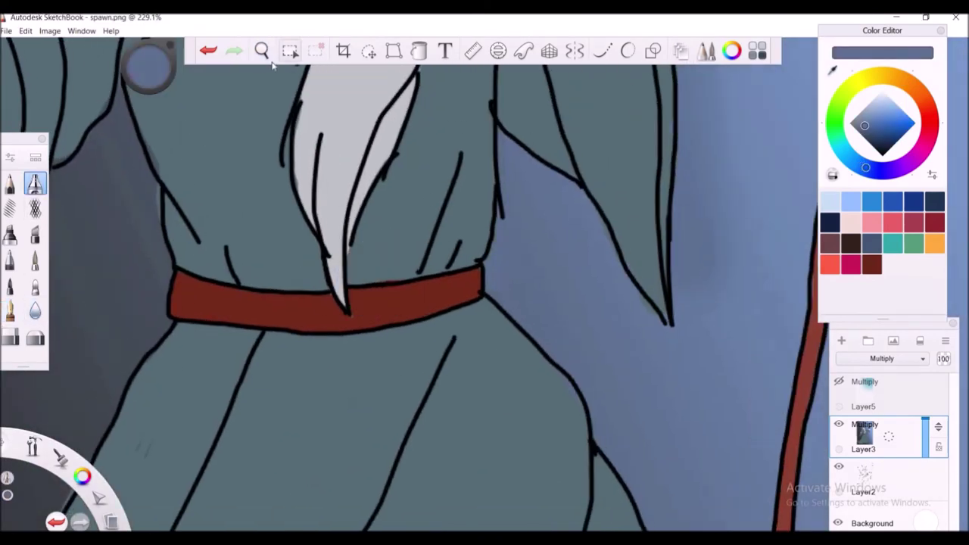
Step: Paint the sword's blade light blue with the paintbrush
{"action": "scroll", "coordinate": [472, 366], "scroll_direction": "down", "scroll_amount": 5}
{"action": "key", "text": "space"}
{"action": "left_click_drag", "start_coordinate": [472, 366], "coordinate": [574, 471]}
{"action": "scroll", "coordinate": [472, 245], "scroll_direction": "up", "scroll_amount": 4}
{"action": "left_click_drag", "start_coordinate": [471, 245], "coordinate": [379, 189]}
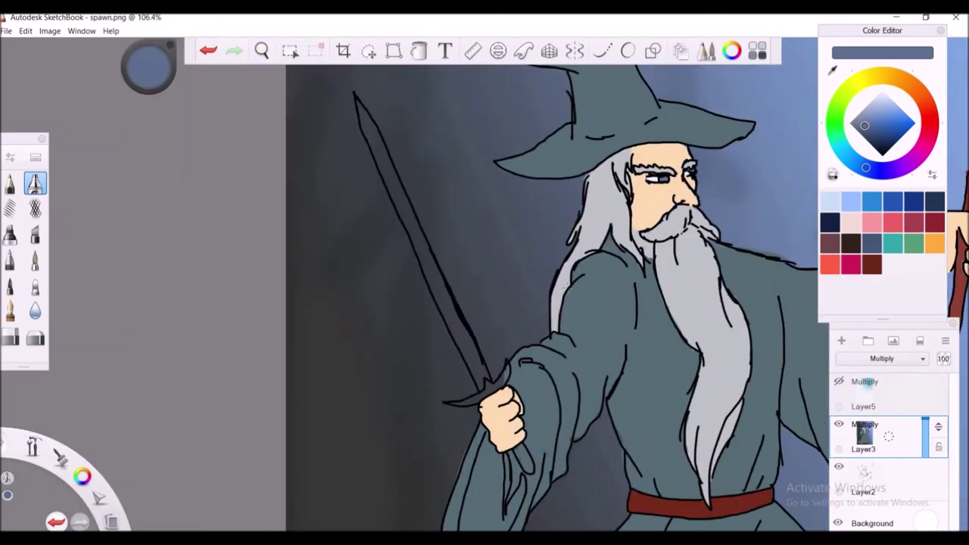
{"action": "left_click", "coordinate": [10, 311]}
{"action": "mouse_move", "coordinate": [364, 121]}
{"action": "left_mouse_down"}
{"action": "mouse_move", "coordinate": [379, 155]}
{"action": "mouse_move", "coordinate": [359, 103]}
{"action": "mouse_move", "coordinate": [488, 382]}
{"action": "mouse_move", "coordinate": [453, 402]}
{"action": "left_mouse_up"}
Step: Paint the sword's crossguard and the grip end below the hand pale yellow
{"action": "left_click", "coordinate": [906, 81]}
{"action": "left_click", "coordinate": [874, 77]}
{"action": "left_click", "coordinate": [896, 107]}
{"action": "left_click_drag", "start_coordinate": [501, 381], "coordinate": [508, 365]}
{"action": "left_click_drag", "start_coordinate": [516, 451], "coordinate": [530, 471]}
Step: Colour the iris of the eye dark blue
{"action": "left_click", "coordinate": [914, 200]}
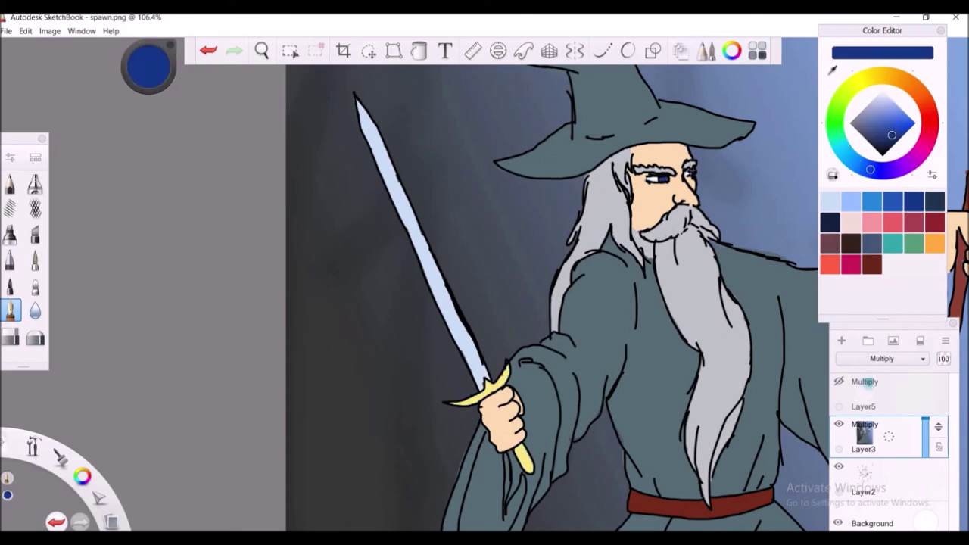
{"action": "mouse_move", "coordinate": [429, 219]}
{"action": "left_mouse_down"}
{"action": "mouse_move", "coordinate": [567, 340]}
{"action": "mouse_move", "coordinate": [455, 300]}
{"action": "left_mouse_up"}
Step: Airbrush soft dark grey-teal shading onto the hat, the robe's waist and the sword-arm sleeve
{"action": "left_click", "coordinate": [34, 184]}
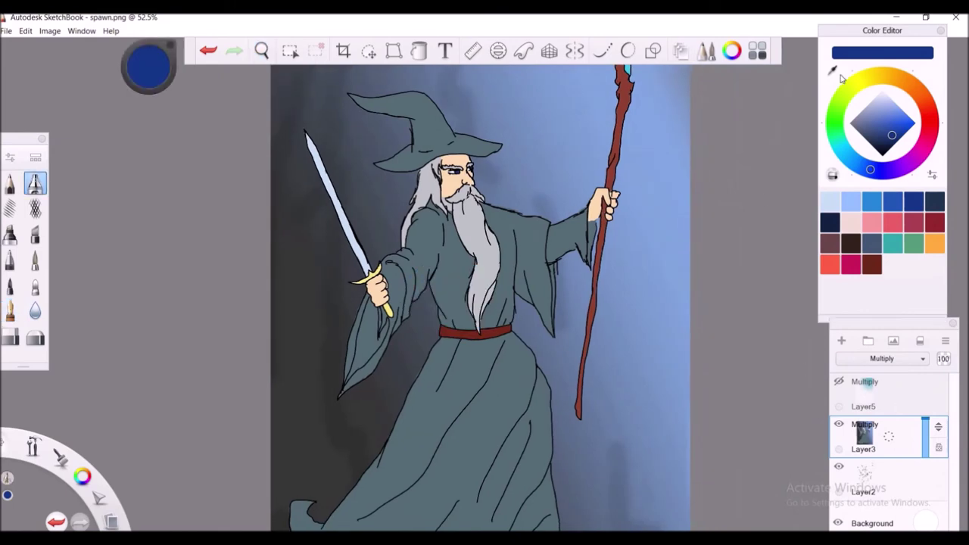
{"action": "left_click", "coordinate": [872, 243]}
{"action": "left_click", "coordinate": [865, 138]}
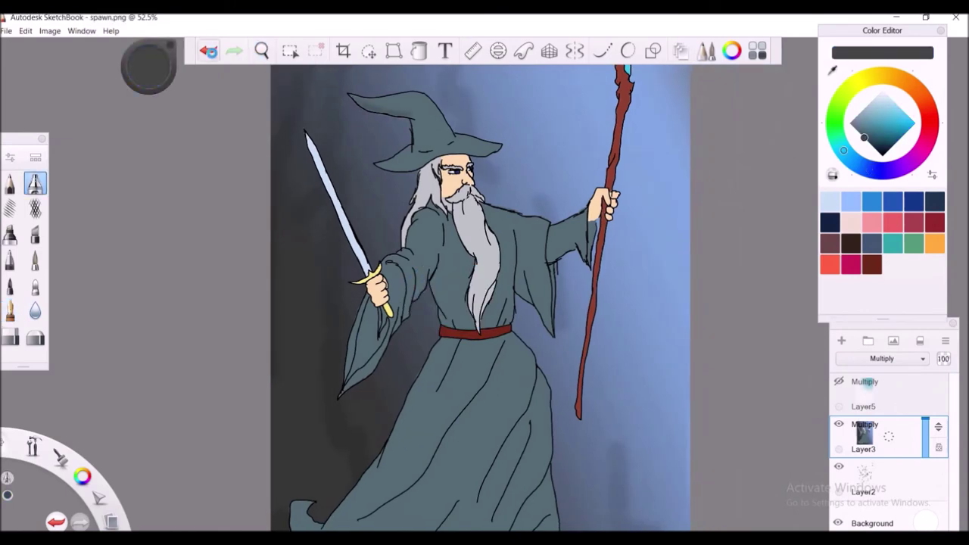
{"action": "left_click", "coordinate": [209, 51]}
{"action": "mouse_move", "coordinate": [352, 101]}
{"action": "left_mouse_down"}
{"action": "mouse_move", "coordinate": [382, 84]}
{"action": "mouse_move", "coordinate": [412, 121]}
{"action": "mouse_move", "coordinate": [415, 140]}
{"action": "mouse_move", "coordinate": [381, 167]}
{"action": "left_mouse_up"}
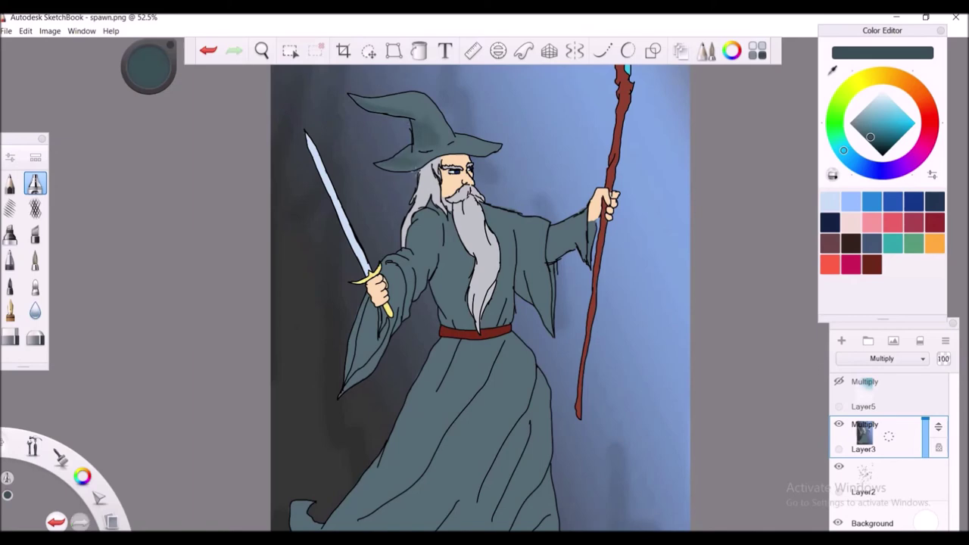
{"action": "left_click_drag", "start_coordinate": [436, 289], "coordinate": [451, 322]}
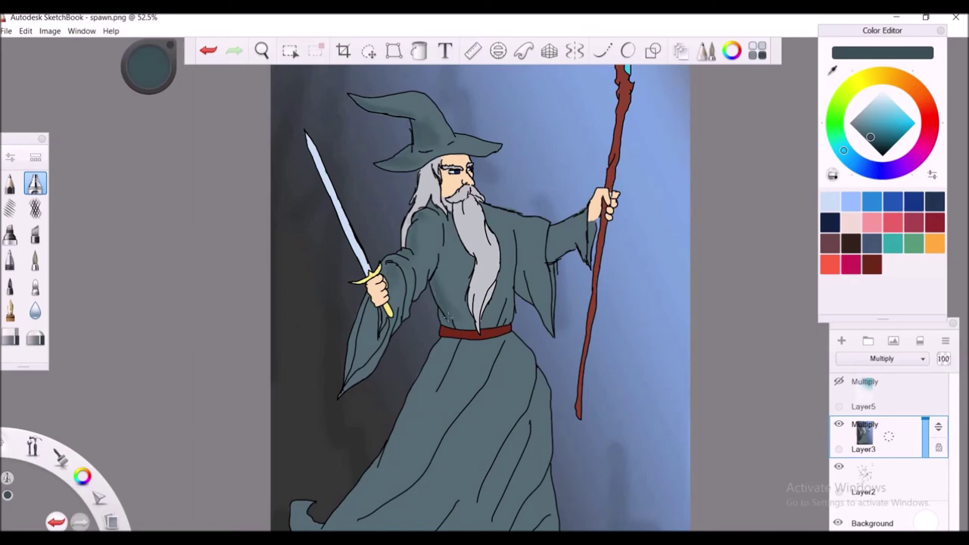
{"action": "left_click", "coordinate": [10, 157]}
{"action": "left_click_drag", "start_coordinate": [328, 219], "coordinate": [336, 223]}
{"action": "left_click_drag", "start_coordinate": [360, 351], "coordinate": [361, 351]}
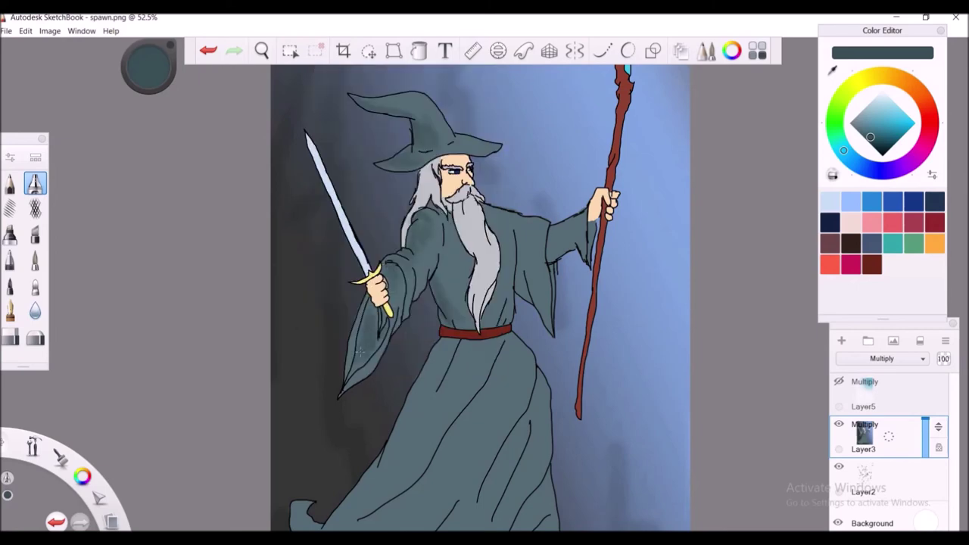
Step: Shade the staff-arm sleeve and the skirt's folds with the same soft dark grey-teal
{"action": "left_click_drag", "start_coordinate": [519, 270], "coordinate": [550, 258]}
{"action": "mouse_move", "coordinate": [386, 447]}
{"action": "left_mouse_down"}
{"action": "mouse_move", "coordinate": [446, 348]}
{"action": "mouse_move", "coordinate": [485, 379]}
{"action": "left_mouse_up"}
{"action": "key", "text": "space"}
{"action": "left_click_drag", "start_coordinate": [434, 458], "coordinate": [429, 342]}
{"action": "left_click_drag", "start_coordinate": [324, 408], "coordinate": [371, 342]}
{"action": "left_click_drag", "start_coordinate": [299, 409], "coordinate": [299, 409]}
{"action": "mouse_move", "coordinate": [388, 462]}
{"action": "left_mouse_down"}
{"action": "mouse_move", "coordinate": [418, 426]}
{"action": "mouse_move", "coordinate": [406, 430]}
{"action": "mouse_move", "coordinate": [494, 348]}
{"action": "mouse_move", "coordinate": [516, 361]}
{"action": "mouse_move", "coordinate": [422, 318]}
{"action": "mouse_move", "coordinate": [522, 259]}
{"action": "mouse_move", "coordinate": [534, 427]}
{"action": "left_mouse_up"}
{"action": "left_click", "coordinate": [539, 430], "text": "alt"}
{"action": "key", "text": "ctrl+z"}
Step: Deepen the waist, skirt folds and hem with near-black teal airbrush shading
{"action": "left_click", "coordinate": [427, 172], "text": "alt"}
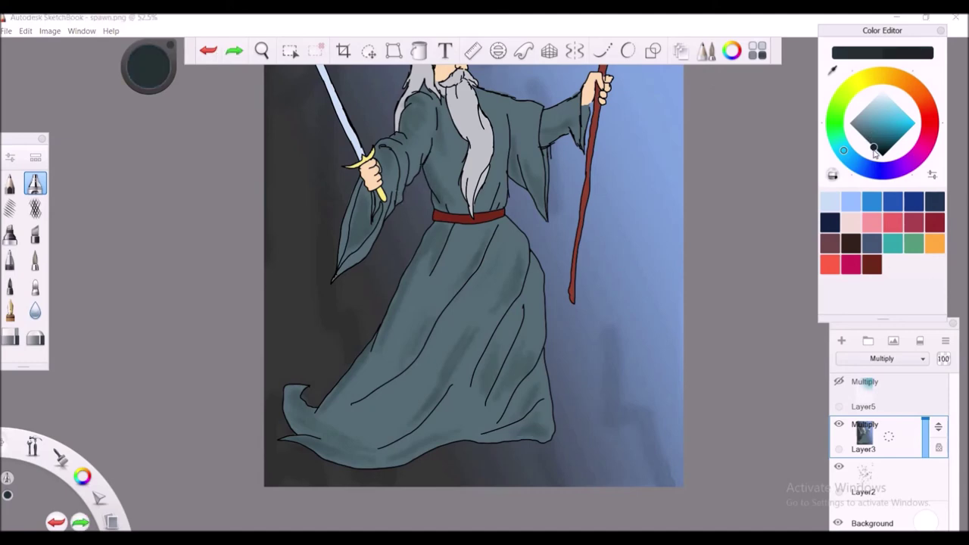
{"action": "left_click_drag", "start_coordinate": [426, 168], "coordinate": [436, 206]}
{"action": "left_click_drag", "start_coordinate": [385, 345], "coordinate": [418, 258]}
{"action": "mouse_move", "coordinate": [340, 382]}
{"action": "left_mouse_down"}
{"action": "mouse_move", "coordinate": [322, 416]}
{"action": "mouse_move", "coordinate": [288, 424]}
{"action": "mouse_move", "coordinate": [304, 442]}
{"action": "mouse_move", "coordinate": [356, 449]}
{"action": "left_mouse_up"}
{"action": "left_click_drag", "start_coordinate": [439, 390], "coordinate": [409, 432]}
{"action": "left_click_drag", "start_coordinate": [447, 356], "coordinate": [441, 394]}
{"action": "left_click_drag", "start_coordinate": [483, 367], "coordinate": [511, 422]}
{"action": "left_click_drag", "start_coordinate": [507, 425], "coordinate": [544, 439]}
{"action": "left_click_drag", "start_coordinate": [446, 441], "coordinate": [393, 458]}
Step: Add near-black shadows to the folds of both sleeves and the raised arm
{"action": "left_click_drag", "start_coordinate": [385, 139], "coordinate": [378, 157]}
{"action": "left_click_drag", "start_coordinate": [415, 99], "coordinate": [400, 132]}
{"action": "mouse_move", "coordinate": [356, 193]}
{"action": "left_mouse_down"}
{"action": "mouse_move", "coordinate": [361, 242]}
{"action": "mouse_move", "coordinate": [351, 258]}
{"action": "mouse_move", "coordinate": [364, 218]}
{"action": "left_mouse_up"}
{"action": "left_click_drag", "start_coordinate": [521, 157], "coordinate": [542, 216]}
{"action": "left_click_drag", "start_coordinate": [540, 143], "coordinate": [569, 138]}
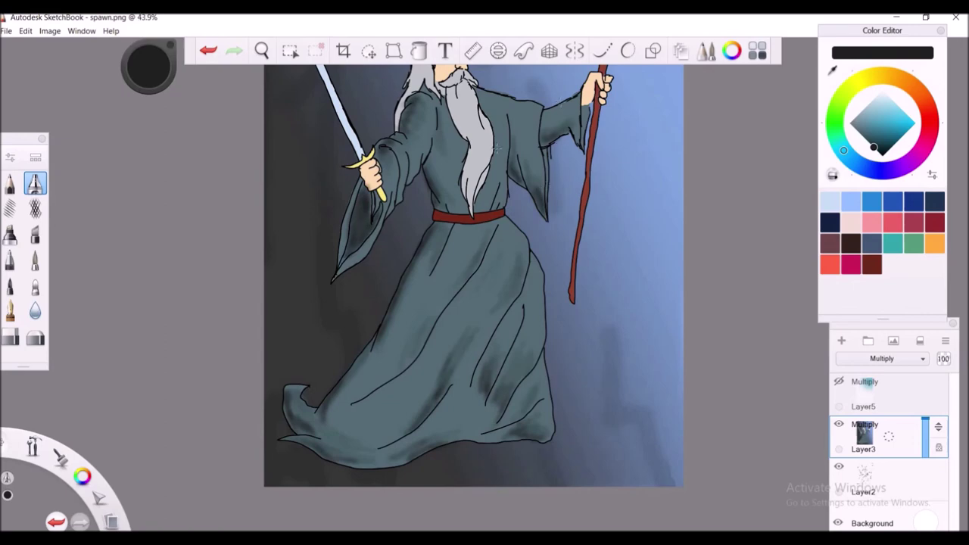
Step: Shade the beard and the long hair softly with mid grey
{"action": "scroll", "coordinate": [497, 281], "scroll_direction": "down", "scroll_amount": 3}
{"action": "left_click", "coordinate": [858, 117]}
{"action": "left_click_drag", "start_coordinate": [477, 181], "coordinate": [489, 253]}
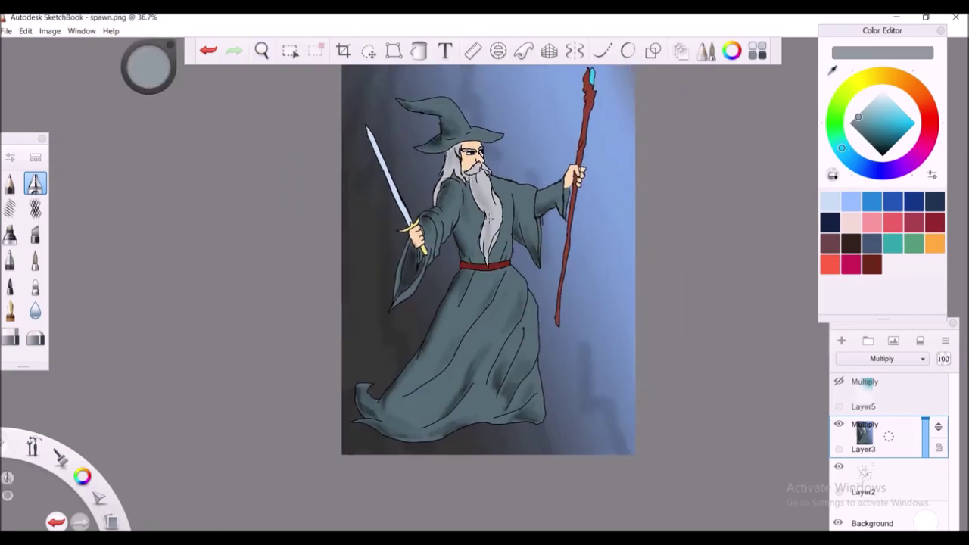
{"action": "left_click", "coordinate": [854, 121]}
{"action": "left_click", "coordinate": [850, 122]}
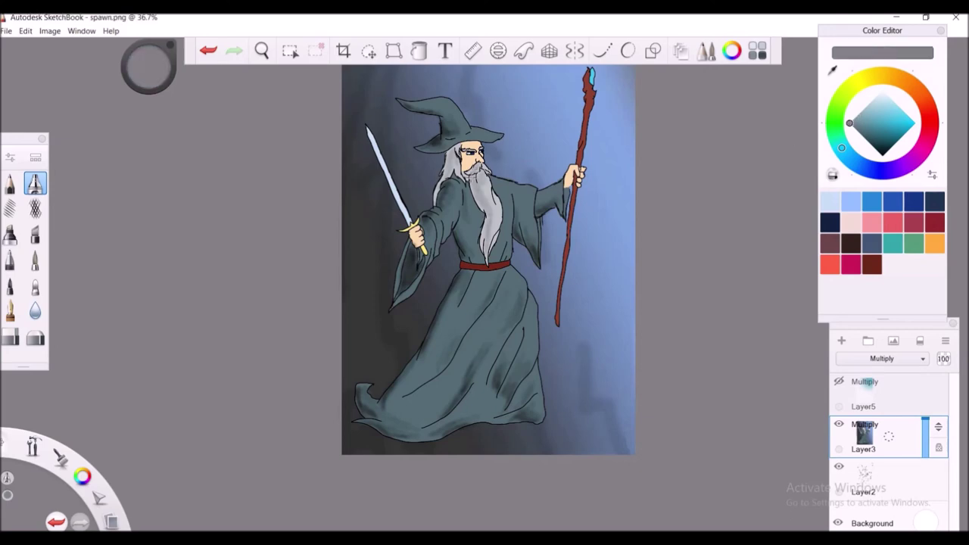
{"action": "left_click_drag", "start_coordinate": [458, 148], "coordinate": [444, 181]}
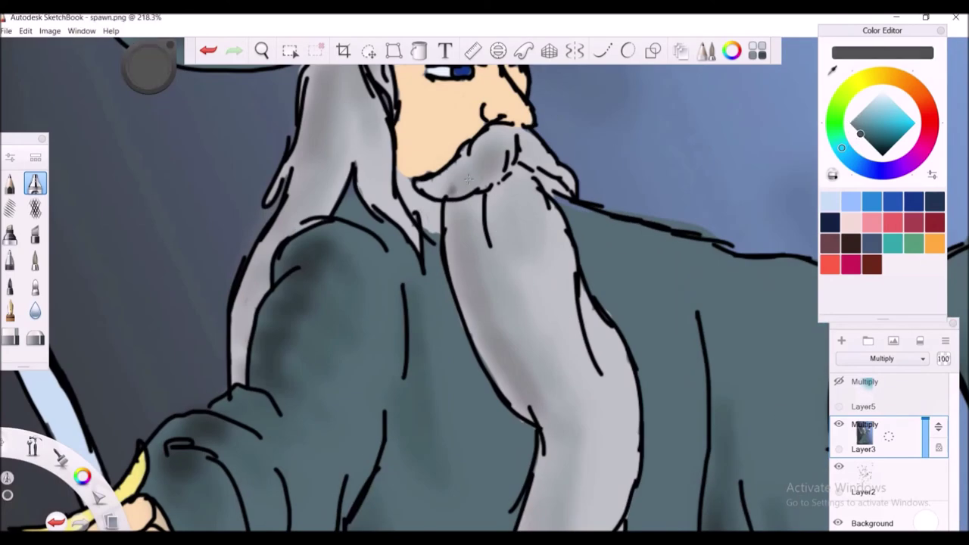
Step: Paint darker grey strands into the moustache, the hair and the upper beard
{"action": "left_click_drag", "start_coordinate": [500, 159], "coordinate": [466, 189]}
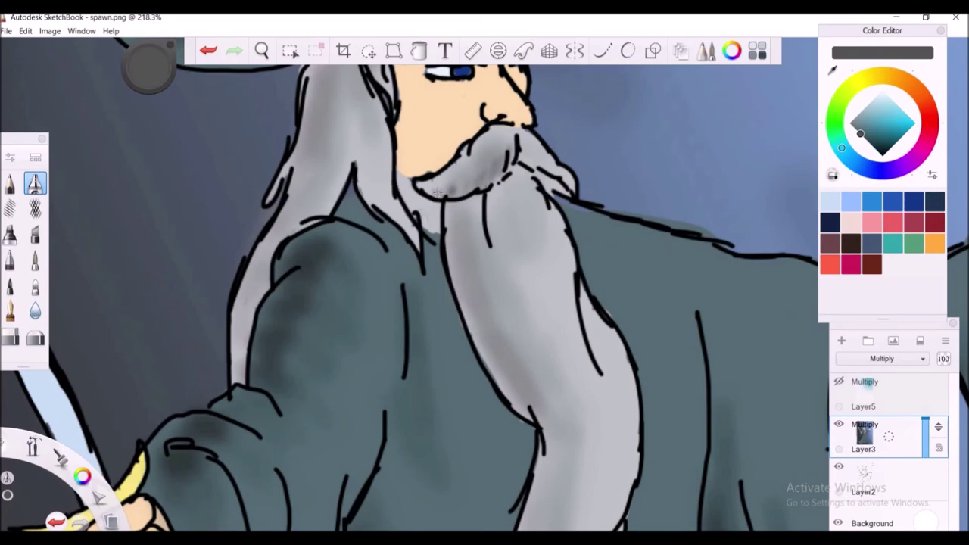
{"action": "left_click_drag", "start_coordinate": [365, 128], "coordinate": [376, 197]}
{"action": "left_click_drag", "start_coordinate": [307, 110], "coordinate": [303, 203]}
{"action": "left_click_drag", "start_coordinate": [253, 261], "coordinate": [244, 375]}
{"action": "left_click_drag", "start_coordinate": [454, 227], "coordinate": [473, 322]}
{"action": "scroll", "coordinate": [504, 183], "scroll_direction": "down", "scroll_amount": 2}
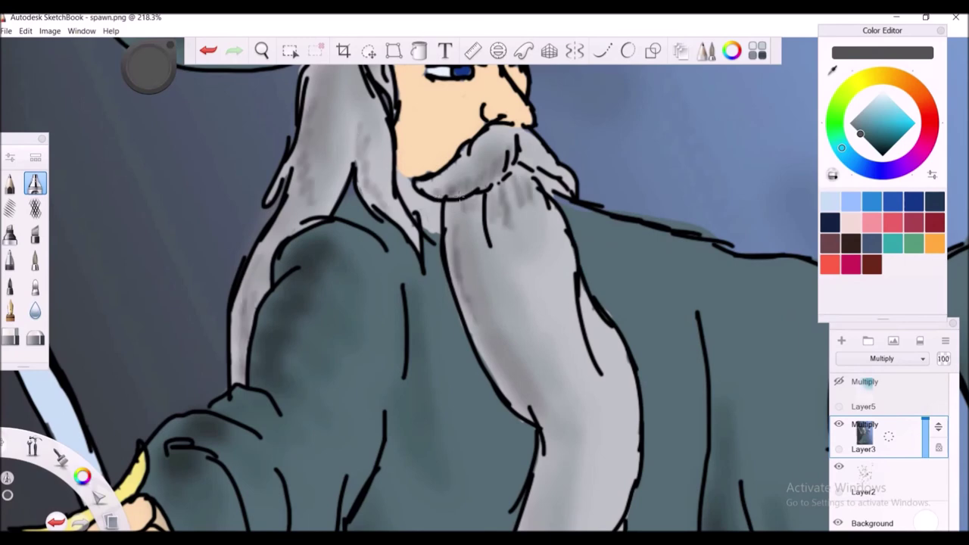
{"action": "left_click_drag", "start_coordinate": [561, 303], "coordinate": [534, 409]}
{"action": "left_click_drag", "start_coordinate": [437, 201], "coordinate": [454, 250]}
Step: Continue the dark grey strands down through the lower beard to its tip
{"action": "left_click_drag", "start_coordinate": [534, 405], "coordinate": [528, 507]}
{"action": "left_click_drag", "start_coordinate": [553, 420], "coordinate": [552, 488]}
{"action": "left_click_drag", "start_coordinate": [584, 388], "coordinate": [570, 507]}
{"action": "left_click_drag", "start_coordinate": [592, 349], "coordinate": [592, 417]}
Step: Add fine near-black strands to the hair and the beard for deeper contrast
{"action": "scroll", "coordinate": [522, 267], "scroll_direction": "down", "scroll_amount": 2}
{"action": "left_click", "coordinate": [15, 163]}
{"action": "left_click", "coordinate": [491, 241]}
{"action": "left_click", "coordinate": [881, 149]}
{"action": "left_click_drag", "start_coordinate": [428, 173], "coordinate": [426, 206]}
{"action": "left_click_drag", "start_coordinate": [458, 155], "coordinate": [436, 175]}
{"action": "left_click_drag", "start_coordinate": [433, 215], "coordinate": [415, 258]}
{"action": "left_click_drag", "start_coordinate": [512, 319], "coordinate": [525, 347]}
{"action": "left_click_drag", "start_coordinate": [532, 393], "coordinate": [522, 465]}
{"action": "left_click_drag", "start_coordinate": [542, 445], "coordinate": [543, 498]}
{"action": "left_click_drag", "start_coordinate": [553, 447], "coordinate": [553, 459]}
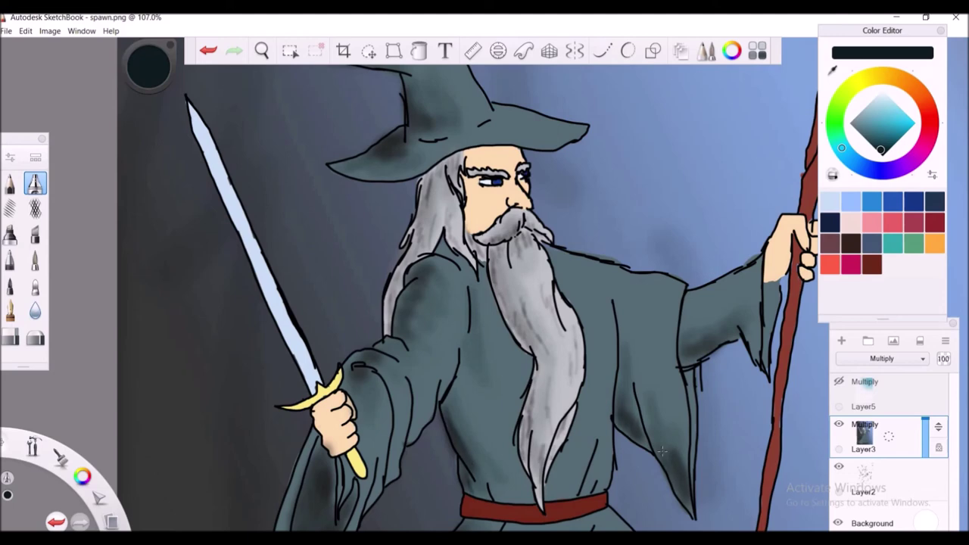
Step: Paint bright cyan rim highlights along the hat, face, beard, shoulder and raised arm on the side facing the staff
{"action": "scroll", "coordinate": [485, 288], "scroll_direction": "down", "scroll_amount": 3}
{"action": "left_click", "coordinate": [910, 123]}
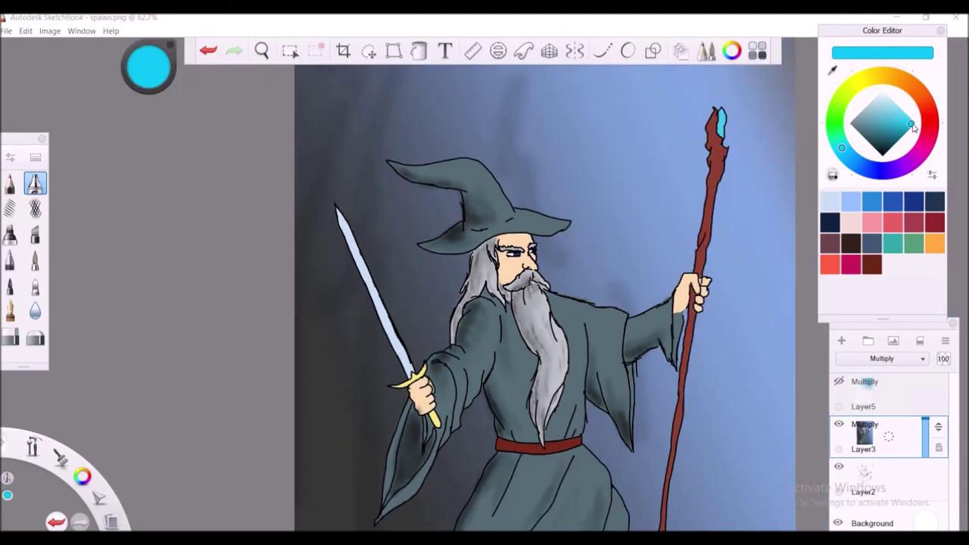
{"action": "left_click_drag", "start_coordinate": [482, 167], "coordinate": [538, 218]}
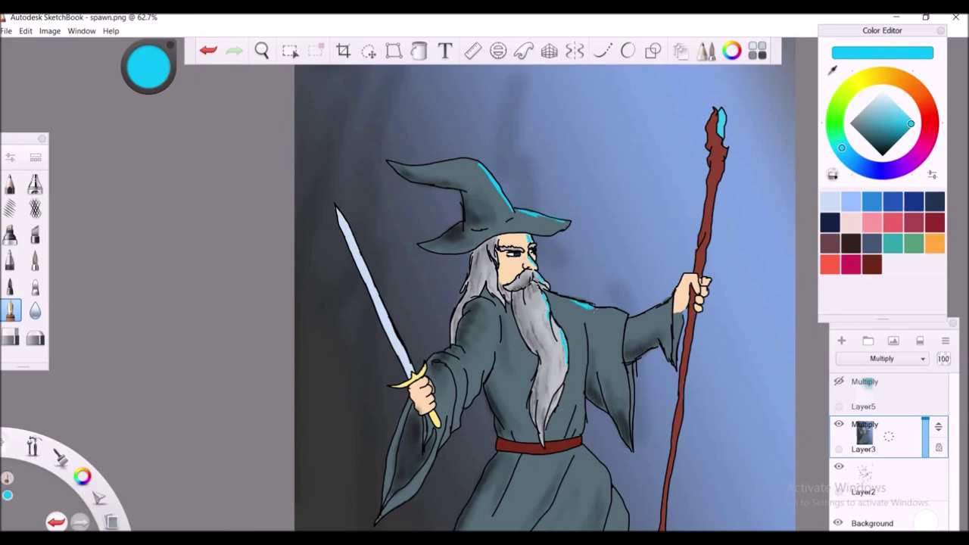
{"action": "left_click_drag", "start_coordinate": [630, 320], "coordinate": [676, 299]}
Step: Paint bright cyan highlight strokes along the skirt's folds and the trailing hem
{"action": "scroll", "coordinate": [505, 255], "scroll_direction": "down", "scroll_amount": 2}
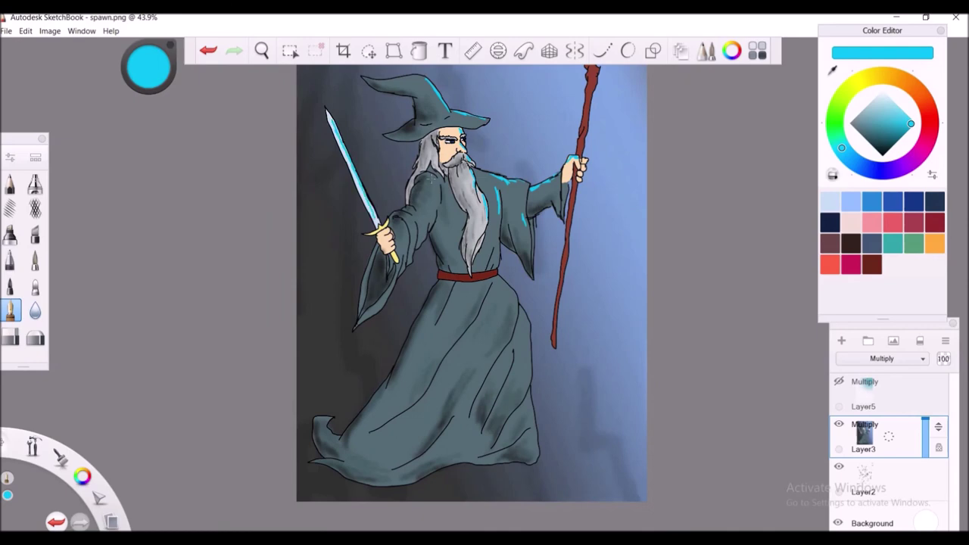
{"action": "left_click_drag", "start_coordinate": [465, 368], "coordinate": [453, 415]}
{"action": "left_click_drag", "start_coordinate": [506, 381], "coordinate": [491, 416]}
{"action": "left_click_drag", "start_coordinate": [447, 280], "coordinate": [347, 443]}
{"action": "left_click_drag", "start_coordinate": [318, 431], "coordinate": [335, 450]}
{"action": "left_click_drag", "start_coordinate": [358, 469], "coordinate": [369, 465]}
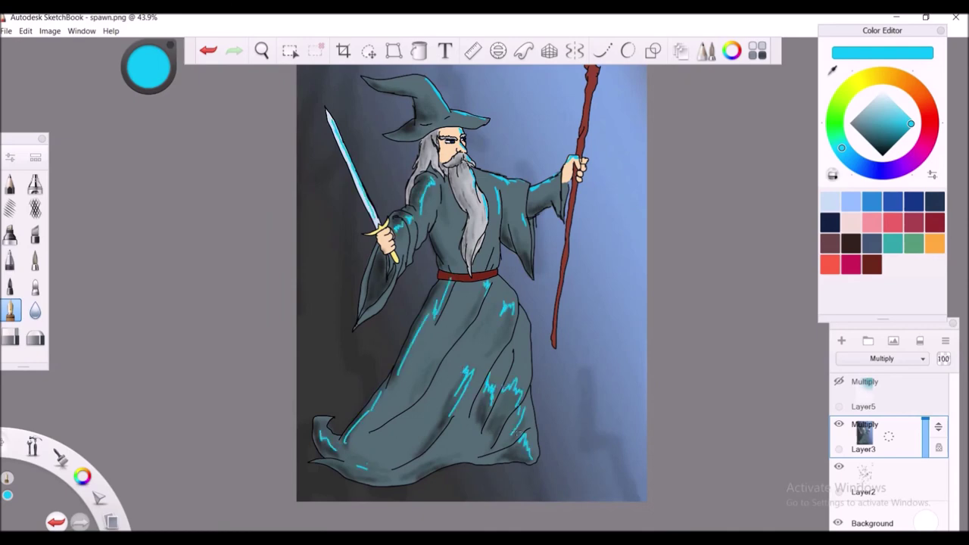
Step: Blend the cyan highlights on the shoulders, sleeves and upper robe into the surrounding colours
{"action": "double_click", "coordinate": [34, 310]}
{"action": "left_click_drag", "start_coordinate": [418, 262], "coordinate": [368, 262]}
{"action": "scroll", "coordinate": [502, 182], "scroll_direction": "up", "scroll_amount": 5}
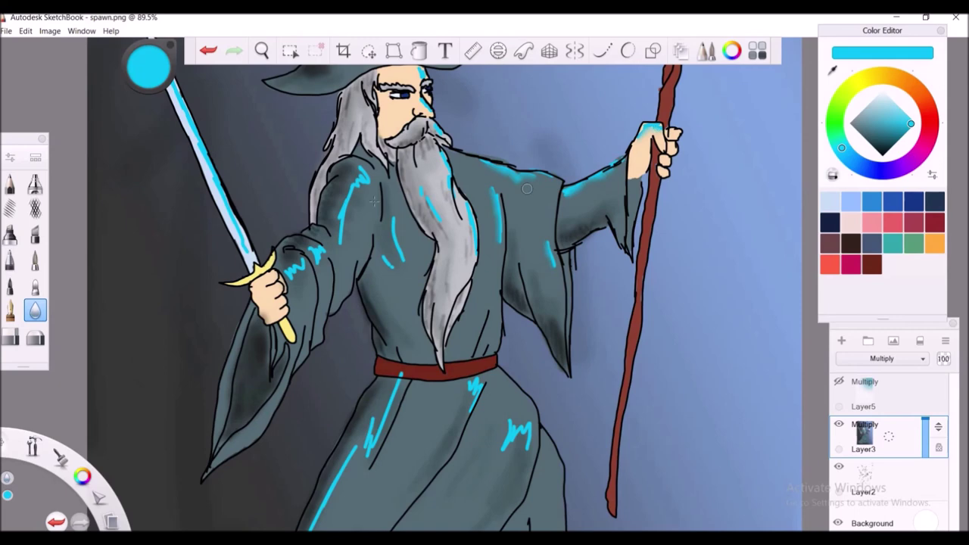
{"action": "left_click", "coordinate": [208, 51]}
{"action": "key", "text": "ctrl+y"}
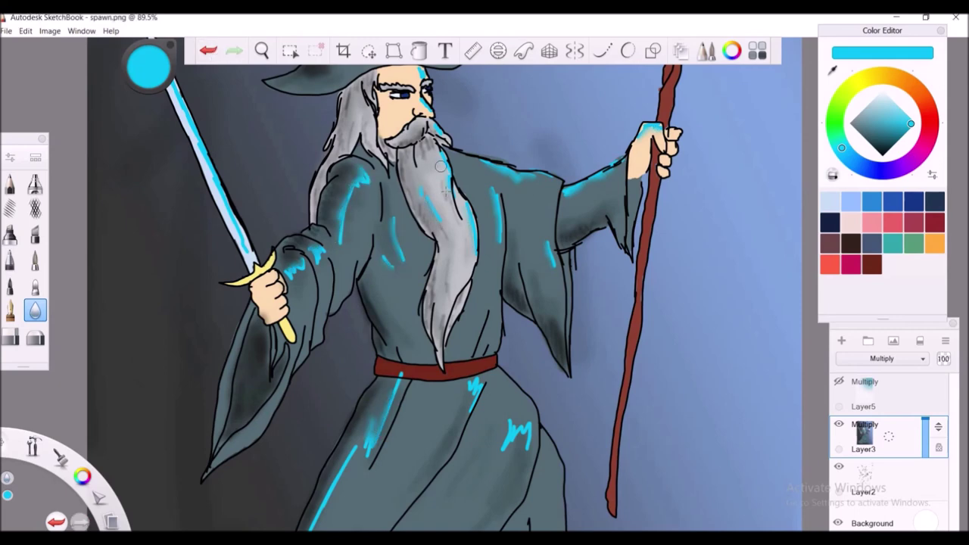
{"action": "left_click_drag", "start_coordinate": [504, 447], "coordinate": [515, 436]}
Step: Soften the cyan highlights on the lower skirt and the sword blade
{"action": "key", "text": "Home"}
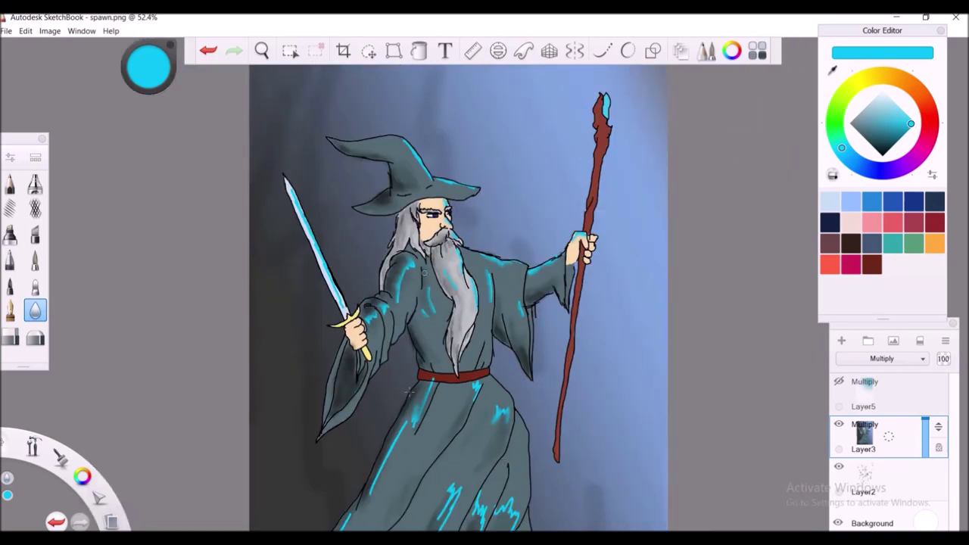
{"action": "left_click_drag", "start_coordinate": [512, 492], "coordinate": [479, 471]}
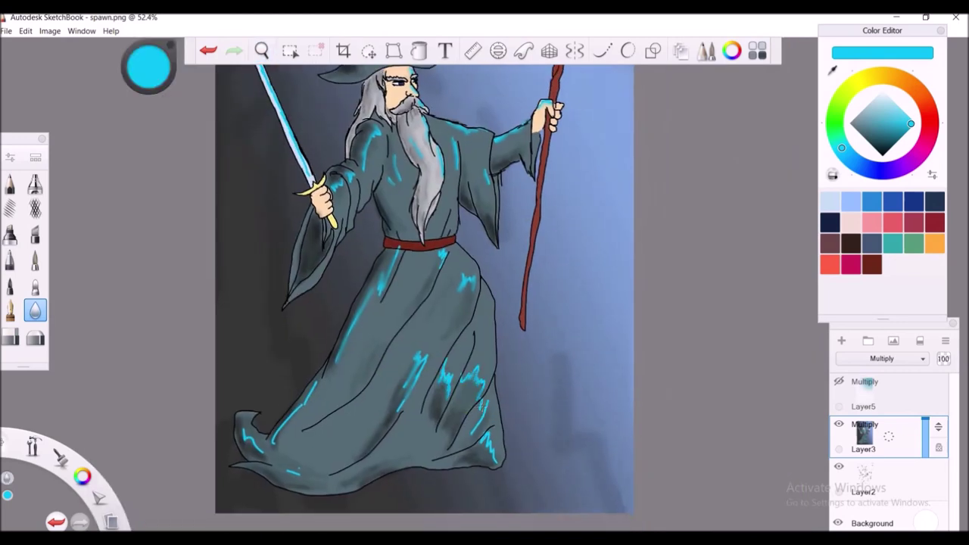
{"action": "key", "text": "b"}
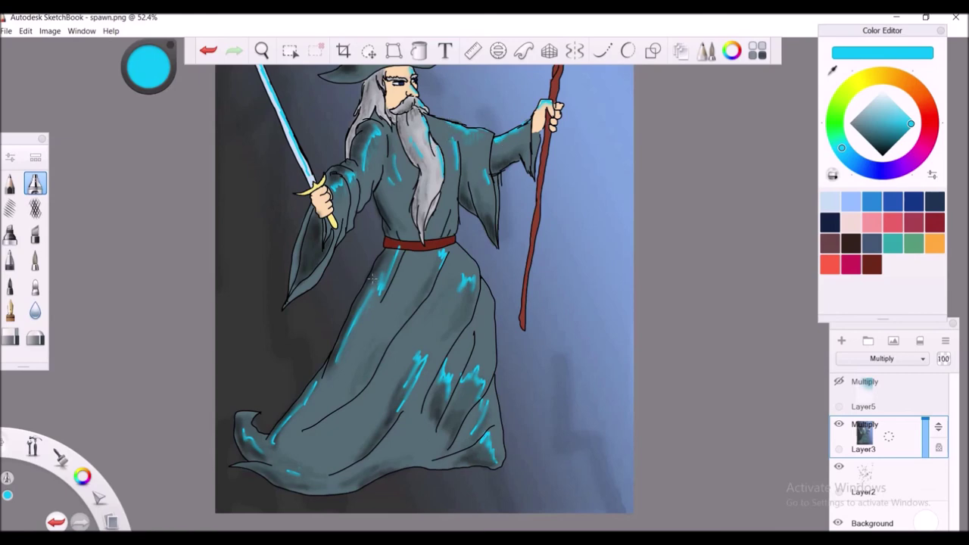
{"action": "key", "text": "b"}
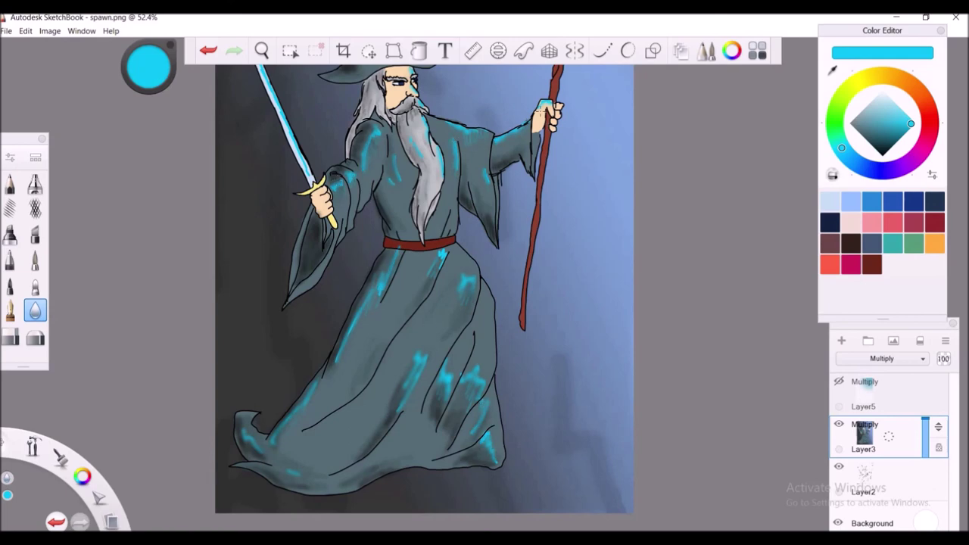
{"action": "scroll", "coordinate": [477, 145], "scroll_direction": "down", "scroll_amount": 2}
{"action": "left_click_drag", "start_coordinate": [265, 163], "coordinate": [315, 265]}
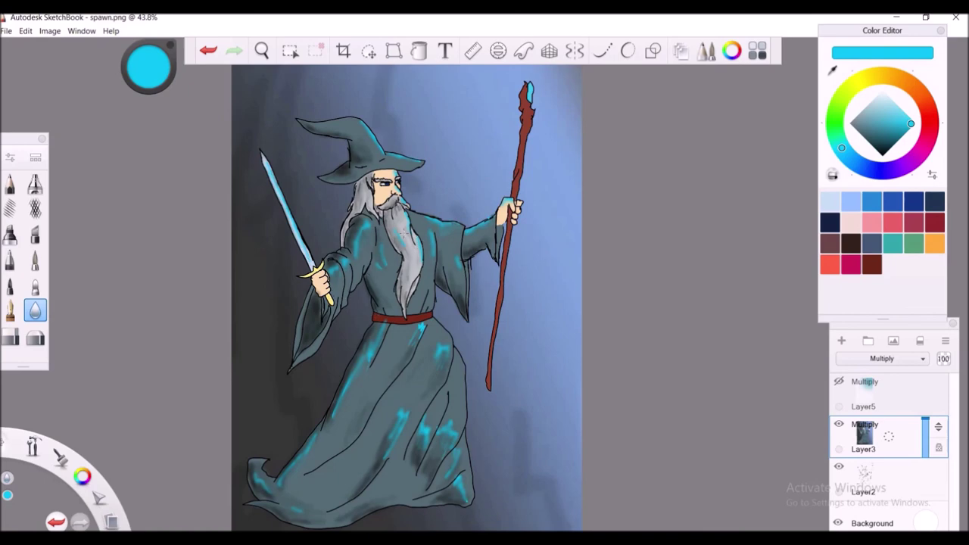
Step: Show the glow on Layer5 and lower that layer's opacity to 47
{"action": "left_click", "coordinate": [839, 381]}
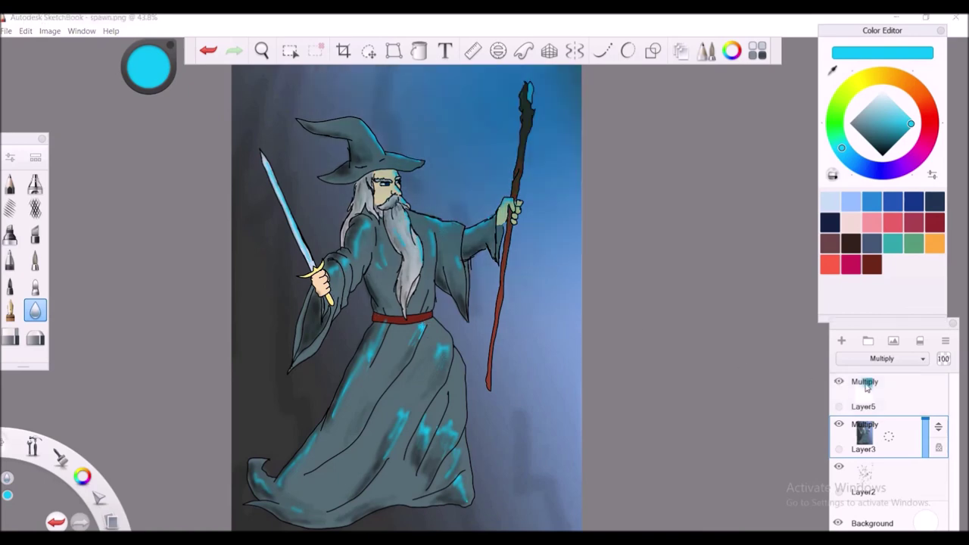
{"action": "left_click", "coordinate": [879, 394]}
{"action": "left_click_drag", "start_coordinate": [925, 378], "coordinate": [926, 394]}
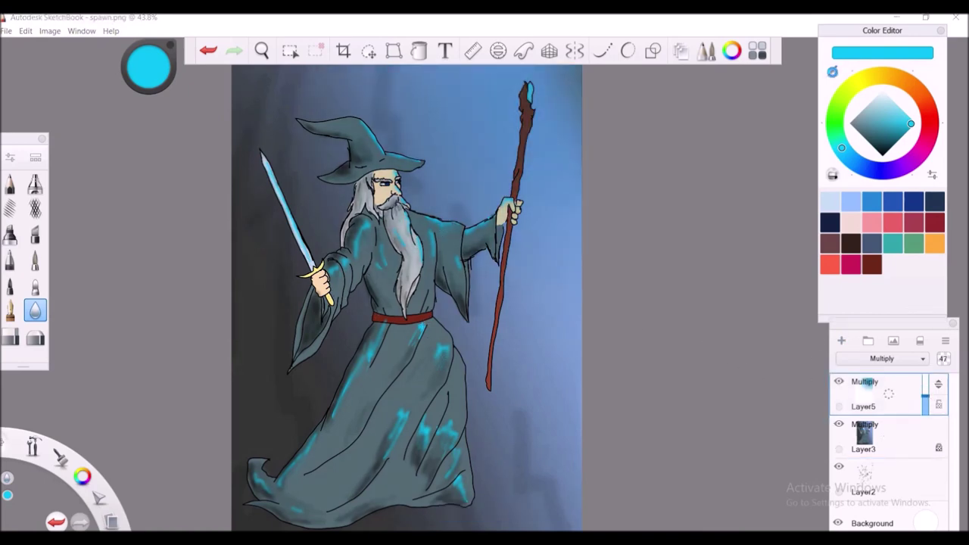
Step: Paint light cyan highlights along the staff on Layer3 with the paintbrush
{"action": "left_click", "coordinate": [864, 436]}
{"action": "left_click", "coordinate": [10, 310]}
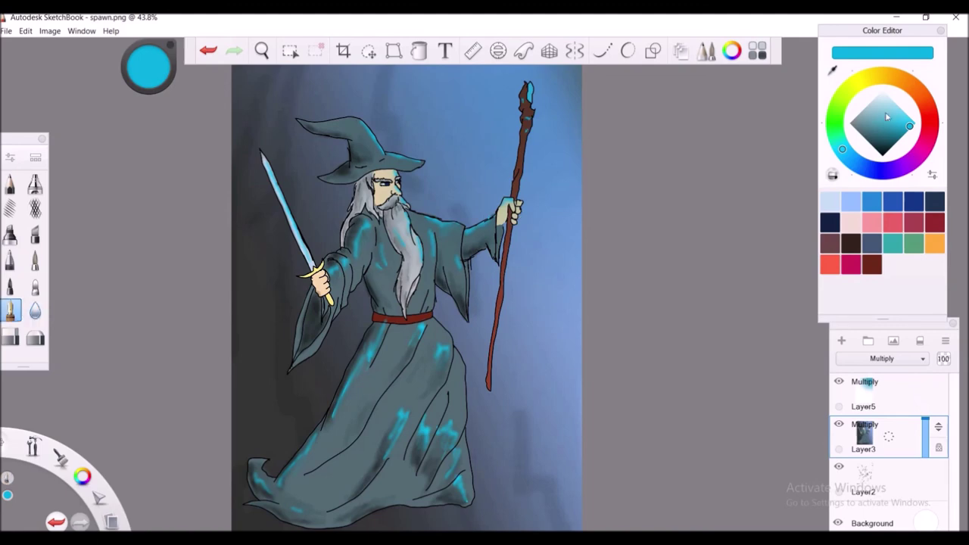
{"action": "left_click", "coordinate": [897, 107]}
{"action": "scroll", "coordinate": [564, 351], "scroll_direction": "down", "scroll_amount": 1}
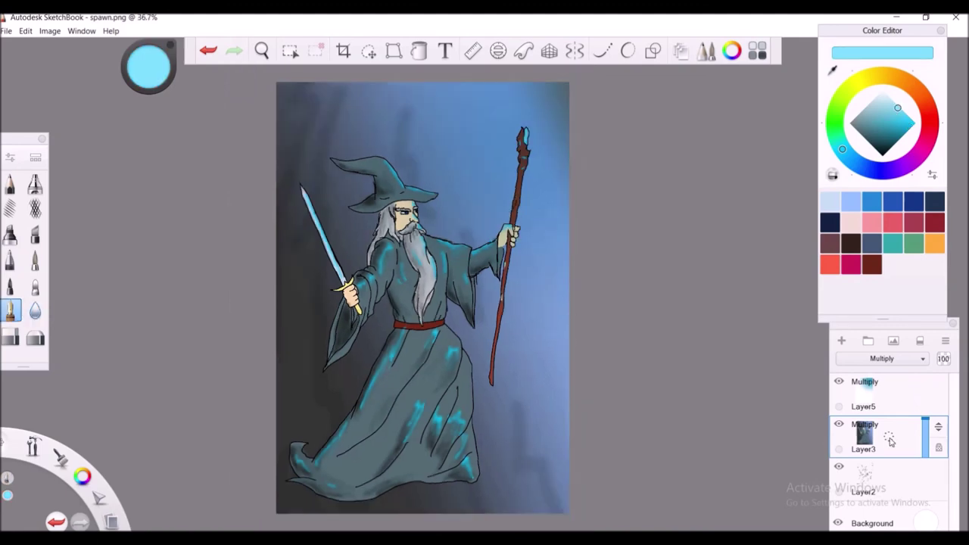
Step: Sketch a rough black ground line behind the wizard on Layer2
{"action": "left_click", "coordinate": [866, 479]}
{"action": "left_click", "coordinate": [882, 152]}
{"action": "left_click", "coordinate": [10, 285]}
{"action": "left_click_drag", "start_coordinate": [480, 425], "coordinate": [517, 424]}
Step: Draw black cracks and fine texture marks on the wall and the floor around the wizard
{"action": "left_click", "coordinate": [10, 310]}
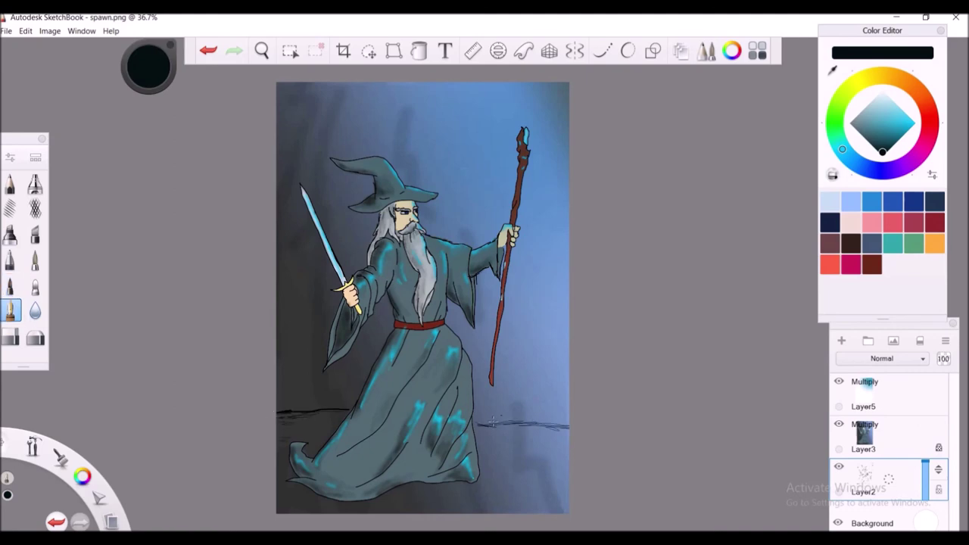
{"action": "left_click_drag", "start_coordinate": [331, 93], "coordinate": [318, 195]}
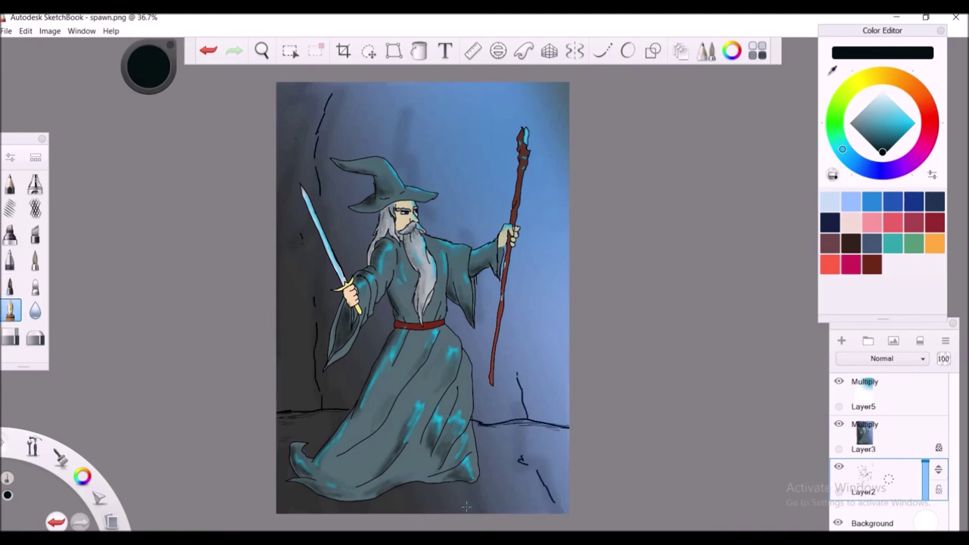
{"action": "left_click_drag", "start_coordinate": [470, 495], "coordinate": [469, 505]}
{"action": "left_click", "coordinate": [10, 285]}
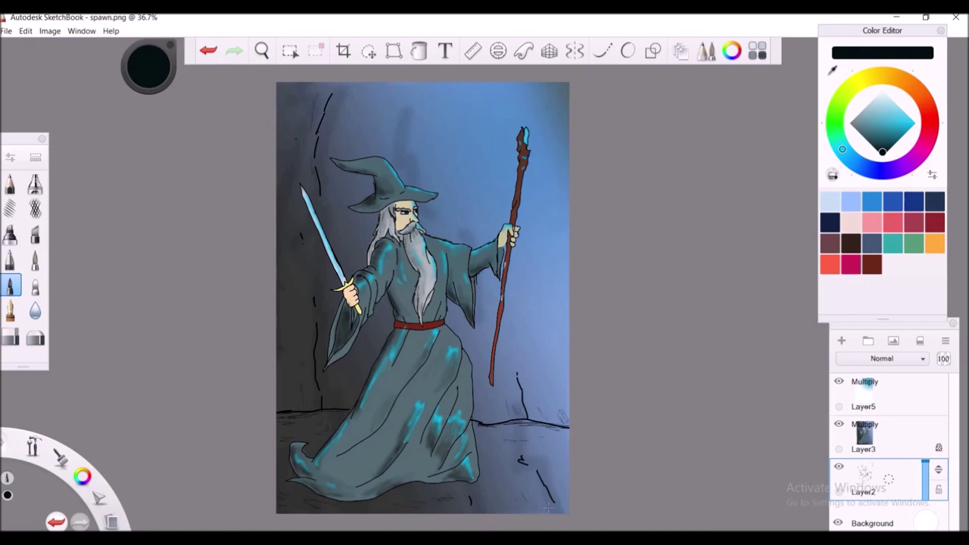
Step: Merge Layer3 into Layer2, strengthen the opacity of the Layer5 glow and merge it down too
{"action": "left_click", "coordinate": [889, 443]}
{"action": "key", "text": "ctrl+e"}
{"action": "left_click", "coordinate": [890, 398]}
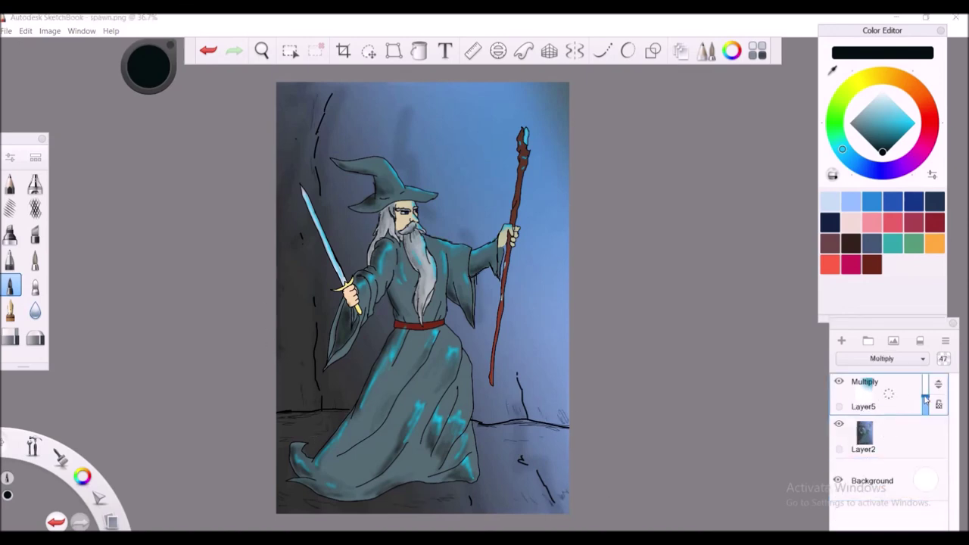
{"action": "left_click_drag", "start_coordinate": [925, 400], "coordinate": [901, 402]}
{"action": "key", "text": "ctrl+e"}
Step: Add a new layer and write the artist's signature in black with an underline and '20 beside the staff's lower end
{"action": "left_click", "coordinate": [842, 341]}
{"action": "left_click", "coordinate": [830, 222]}
{"action": "scroll", "coordinate": [485, 300], "scroll_direction": "up", "scroll_amount": 5}
{"action": "key", "text": "ctrl+b"}
{"action": "key", "text": "ctrl+b"}
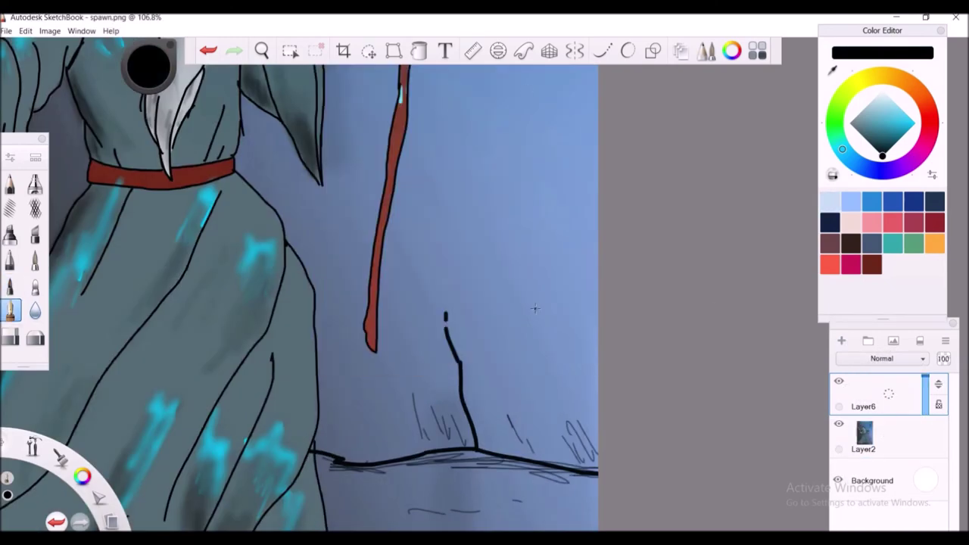
{"action": "left_click_drag", "start_coordinate": [418, 247], "coordinate": [449, 244]}
{"action": "left_click_drag", "start_coordinate": [496, 241], "coordinate": [548, 235]}
{"action": "left_click_drag", "start_coordinate": [407, 259], "coordinate": [560, 257]}
{"action": "left_click_drag", "start_coordinate": [502, 271], "coordinate": [533, 294]}
Step: Merge the signature layer down into Layer2
{"action": "key", "text": "Home"}
{"action": "left_click", "coordinate": [889, 394]}
{"action": "left_click", "coordinate": [890, 428]}
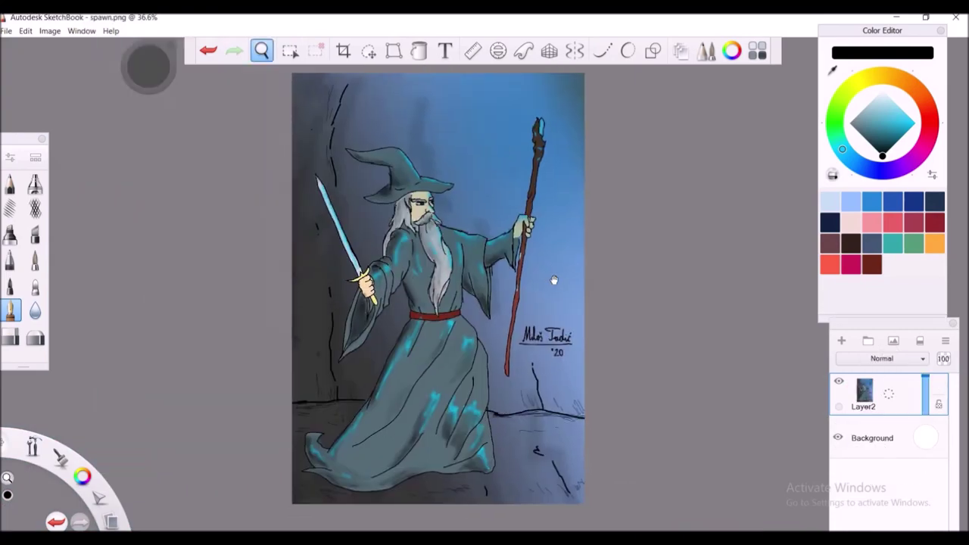